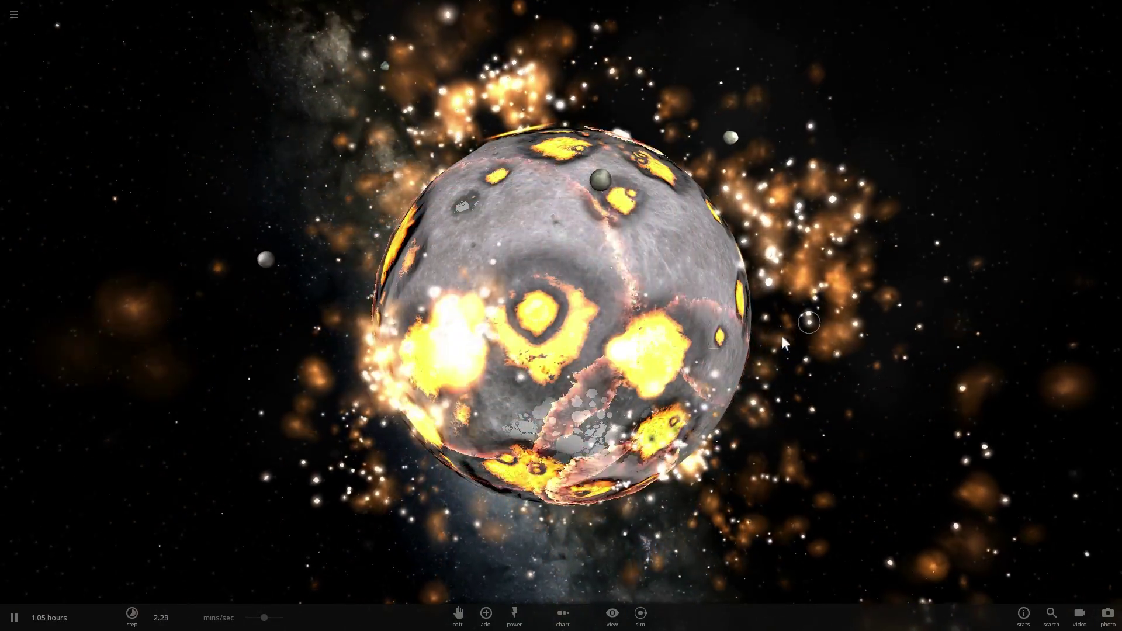
pyautogui.moveTo(759, 337); pyautogui.dragTo(723, 312)
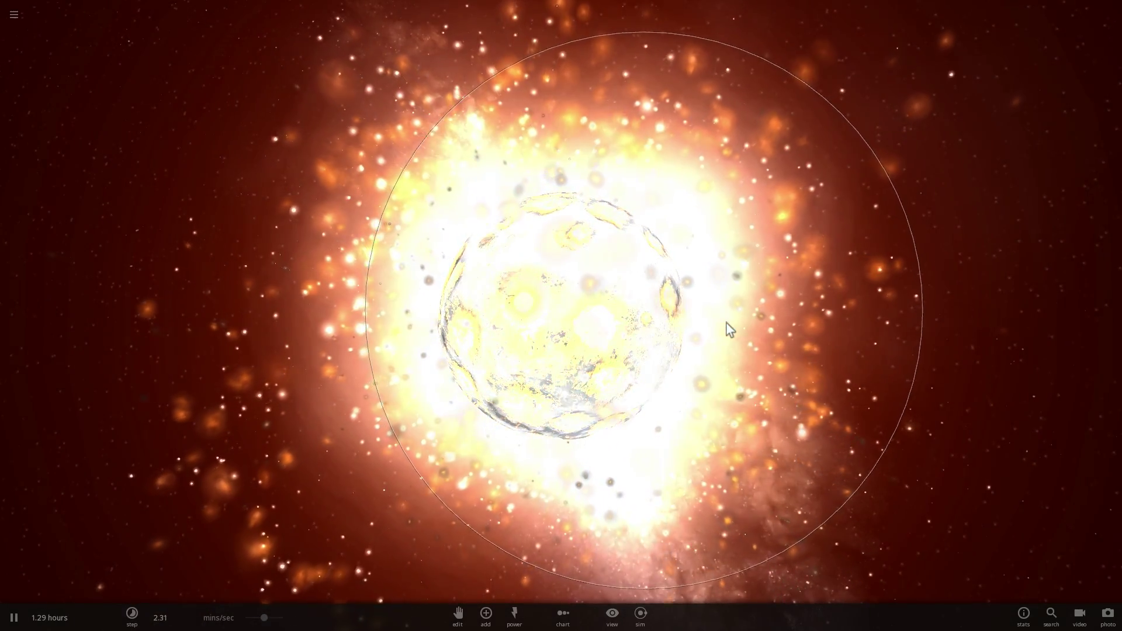
pyautogui.moveTo(726, 322); pyautogui.dragTo(772, 349)
pyautogui.scroll(-3, 772, 349)
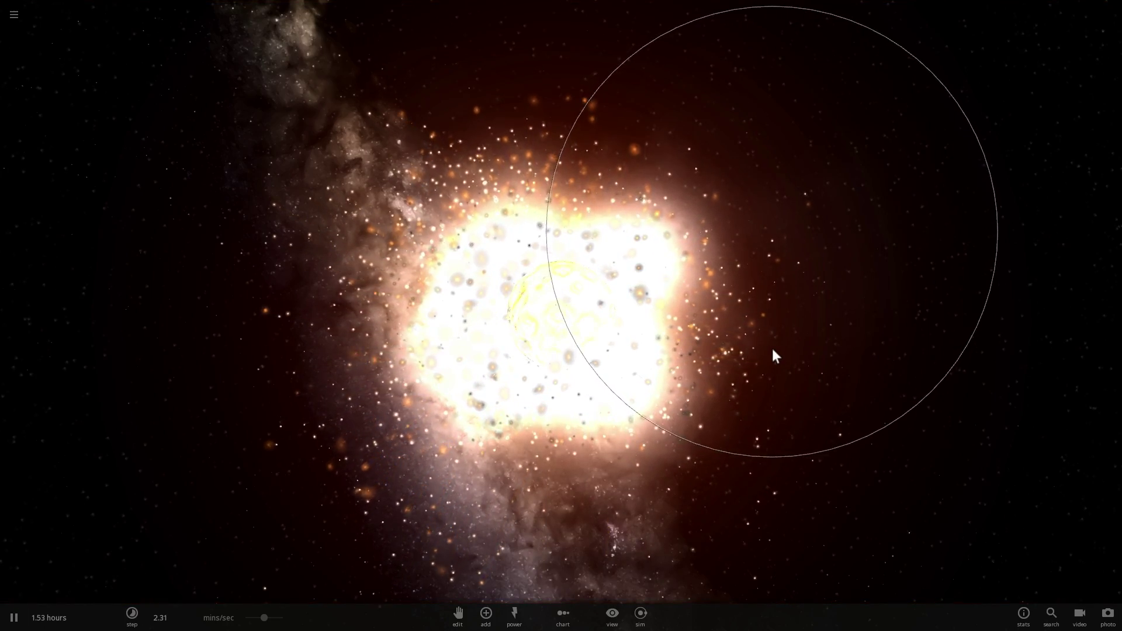
pyautogui.moveTo(491, 242); pyautogui.dragTo(612, 341)
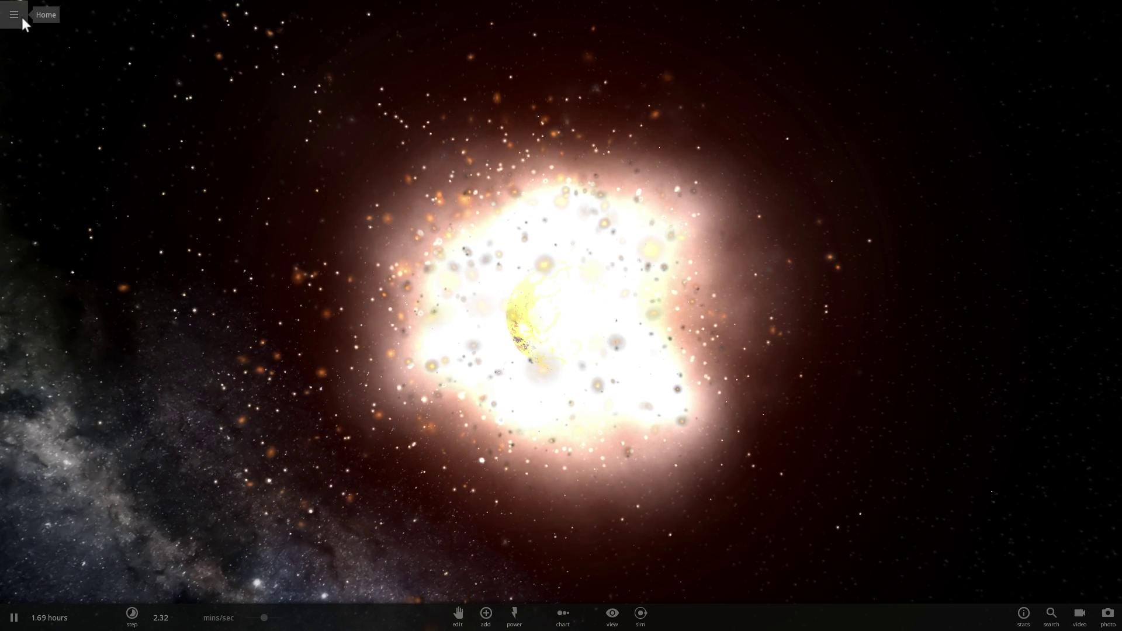
# - Search the existing simulations for "mars" and open Mars & Moons
pyautogui.click(22, 17)
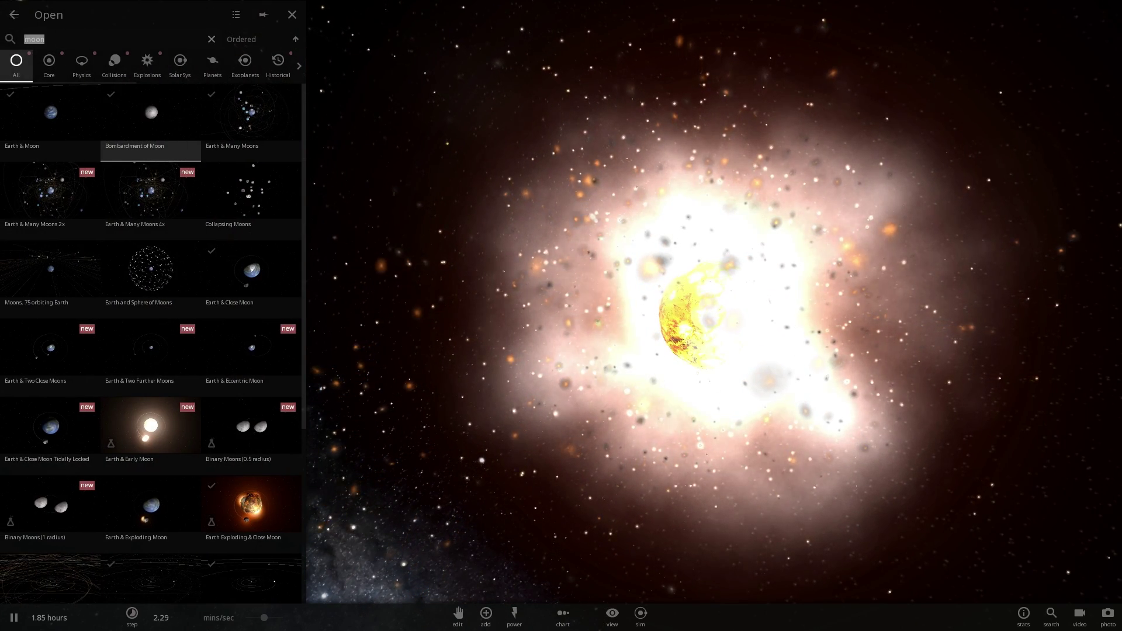
pyautogui.write('mars')
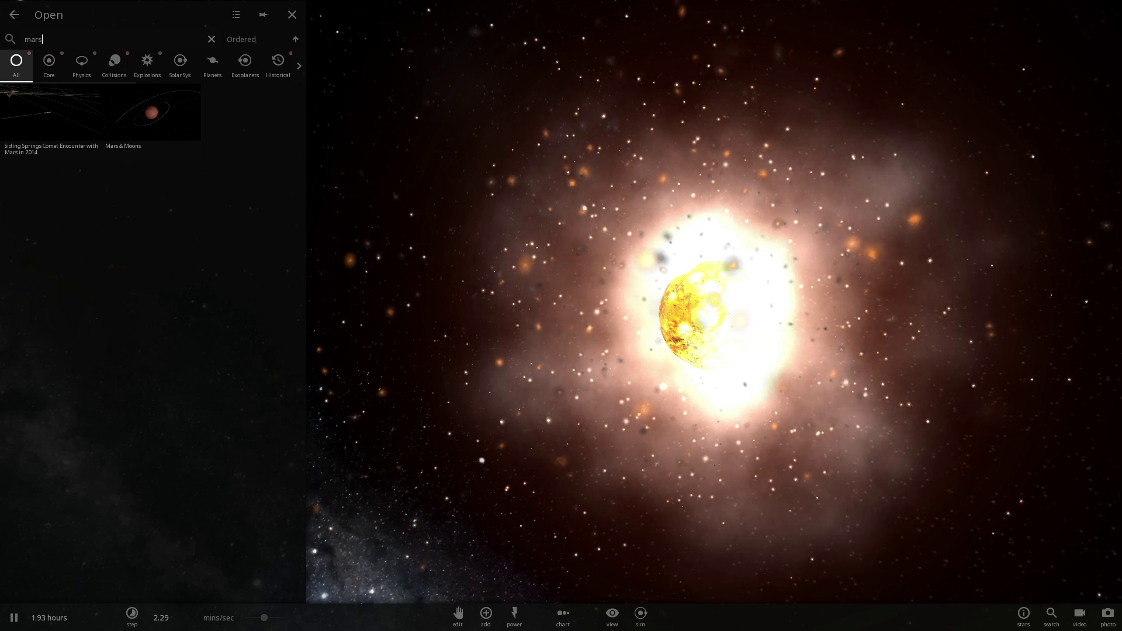
pyautogui.click(151, 134)
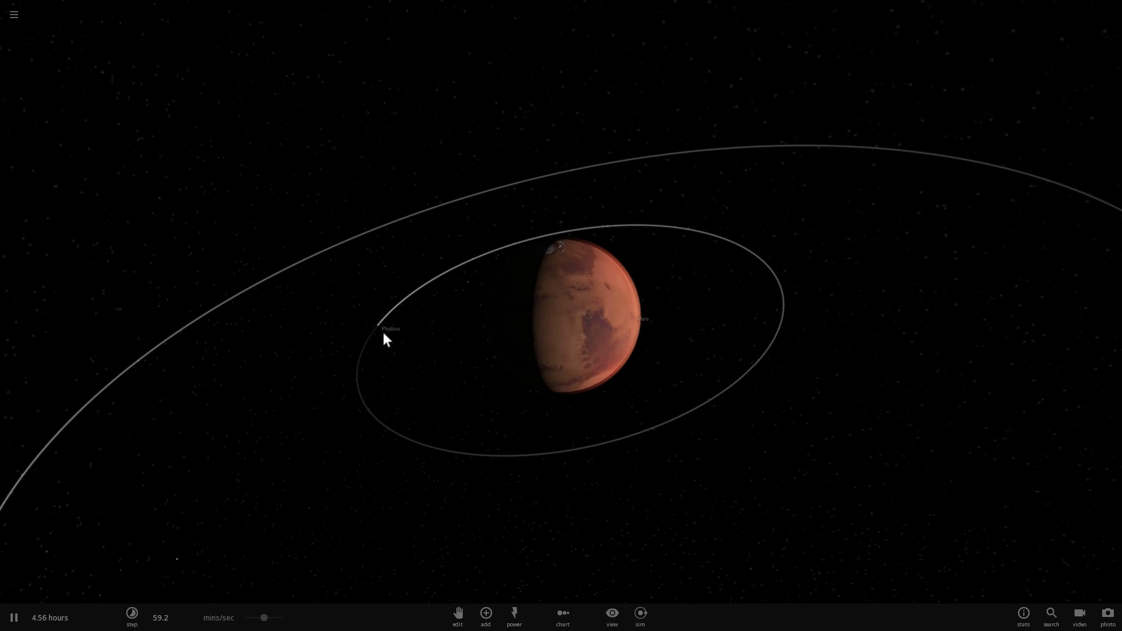
# - Select Phobos with the simulation paused, and show its full properties with both moons' orbits in view
pyautogui.click(384, 341)
pyautogui.press('space')
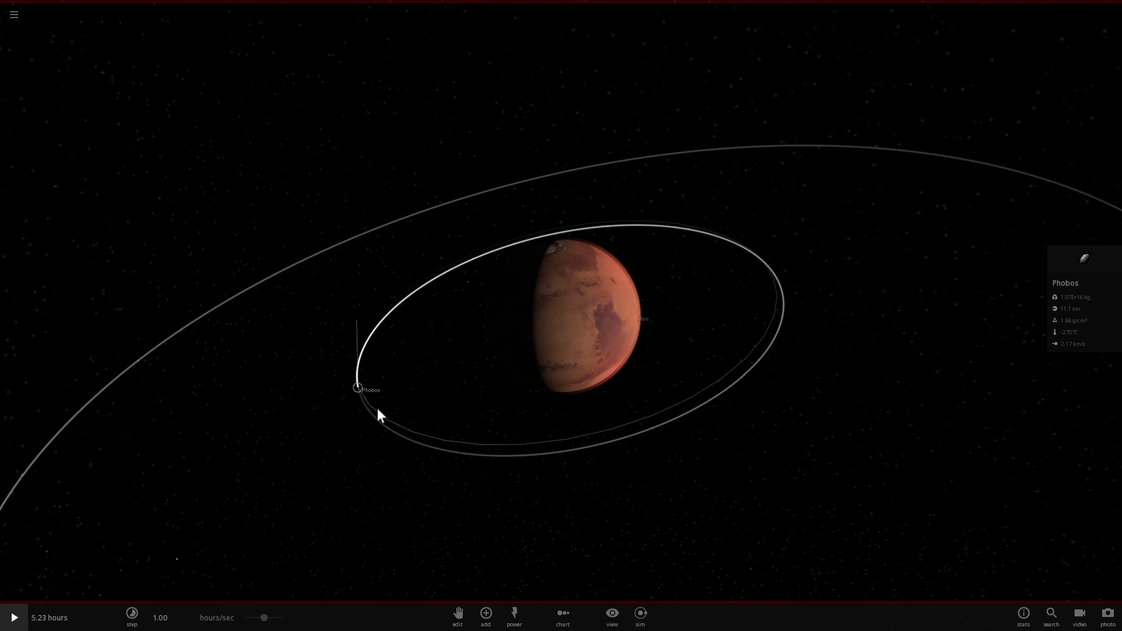
pyautogui.click(1085, 273)
pyautogui.scroll(-3, 586, 284)
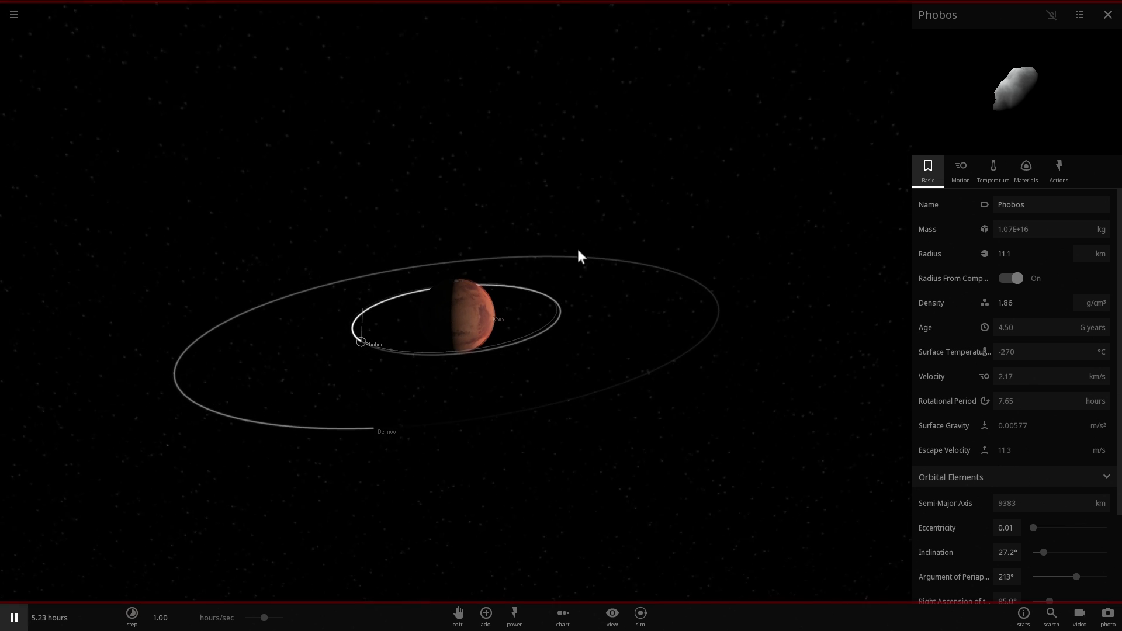
# - Search the existing simulations for "ju" and open Jupiter & Moons
pyautogui.click(13, 14)
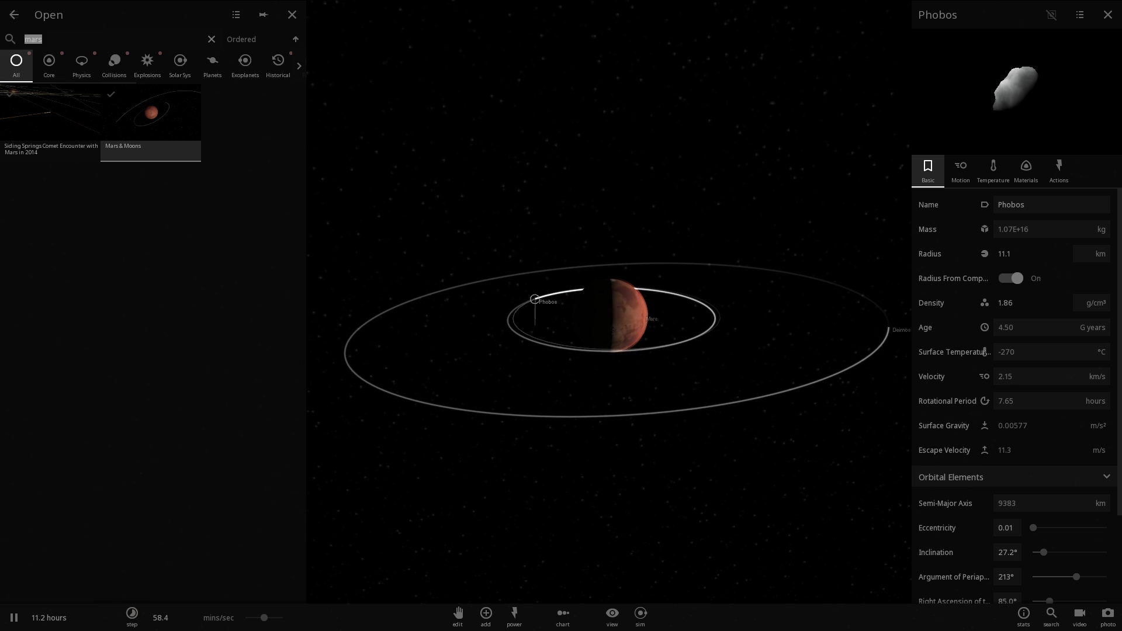
pyautogui.write('ju')
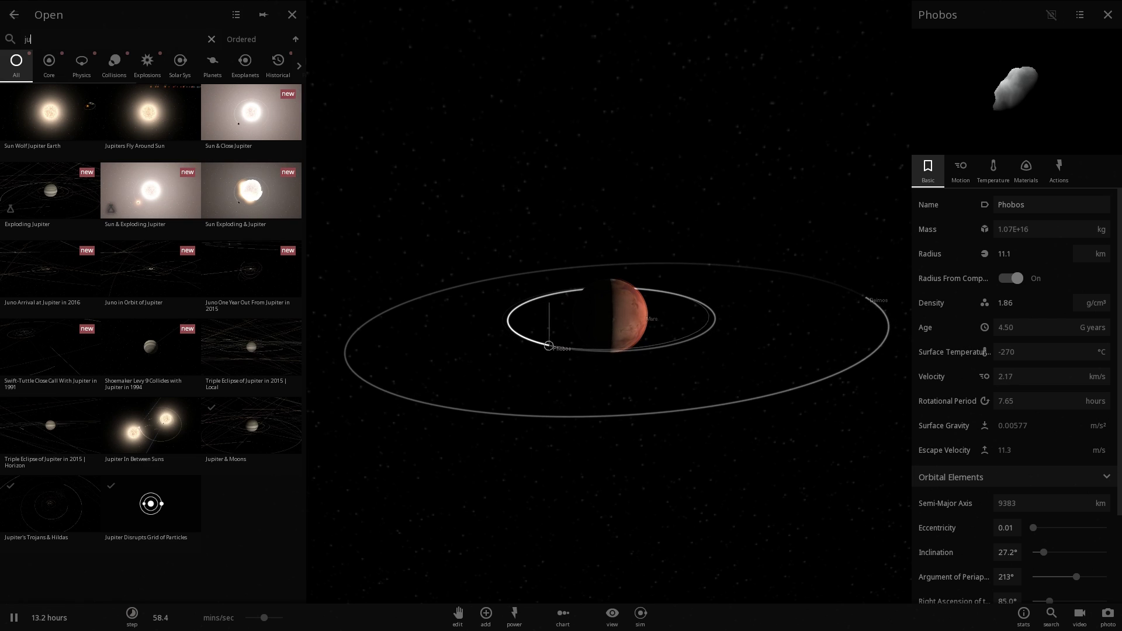
pyautogui.click(251, 427)
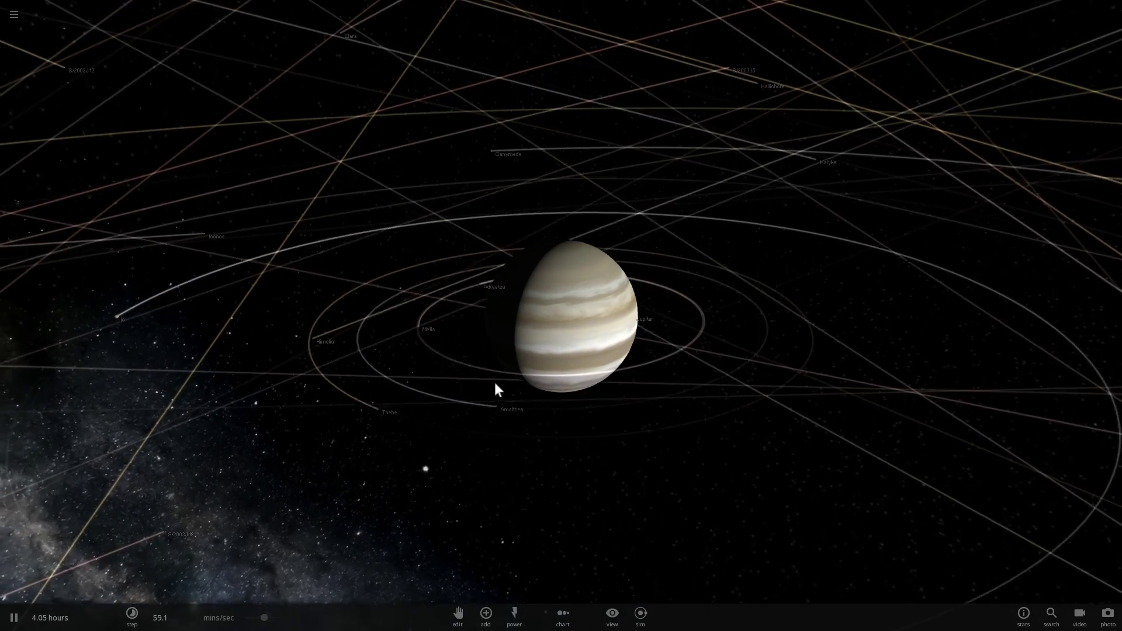
# - Focus on Jupiter's moon Io with the simulation paused, and preview placing the Moon in orbit beside it
pyautogui.click(69, 348)
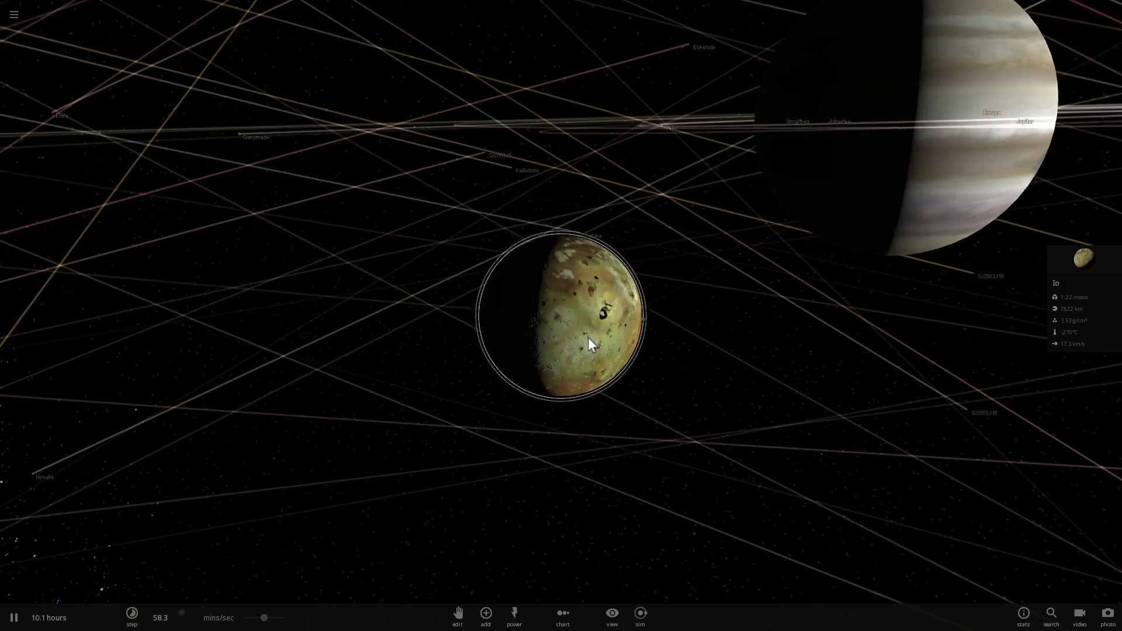
pyautogui.press('space')
pyautogui.click(485, 616)
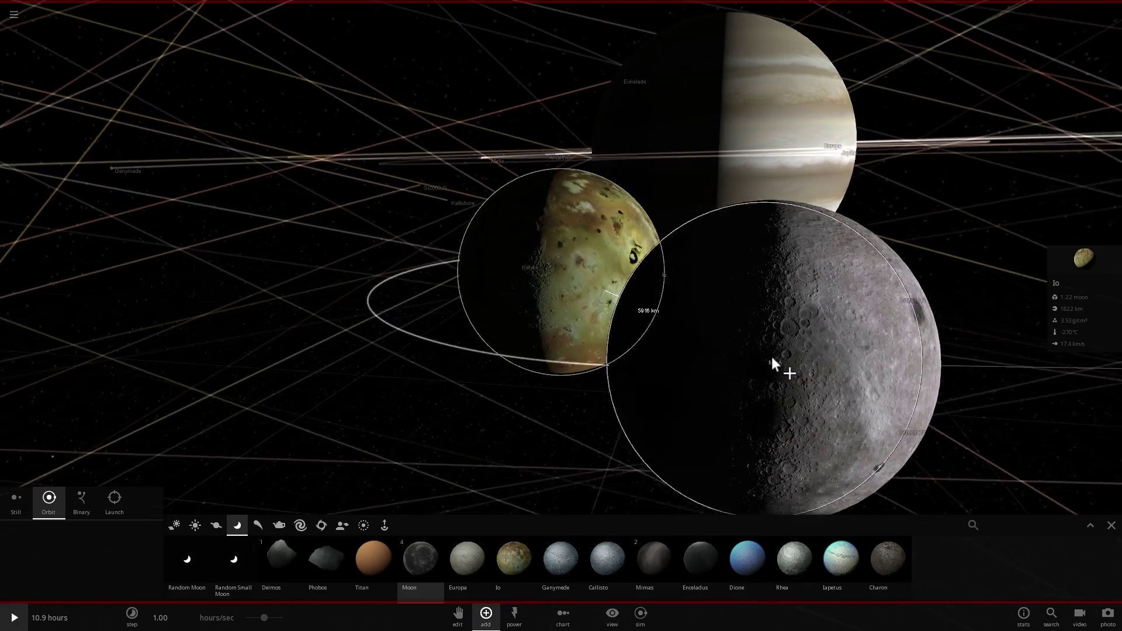
pyautogui.press('Escape')
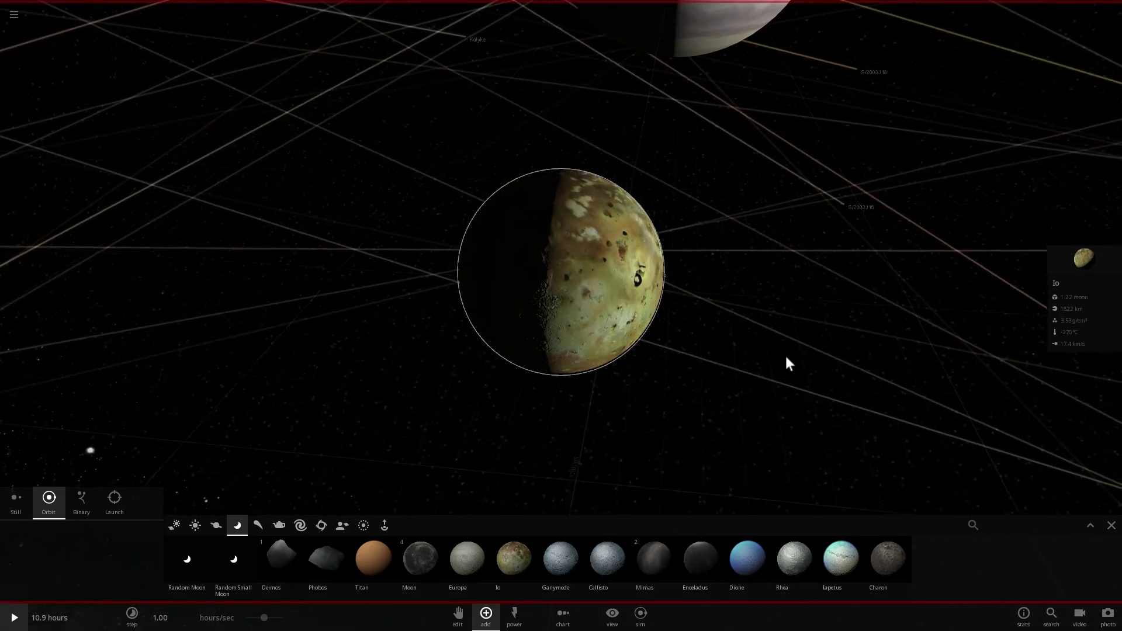
# - Resume the simulation and examine Io's orbit around Jupiter from several angles and distances
pyautogui.press('space')
pyautogui.scroll(-10, 696, 342)
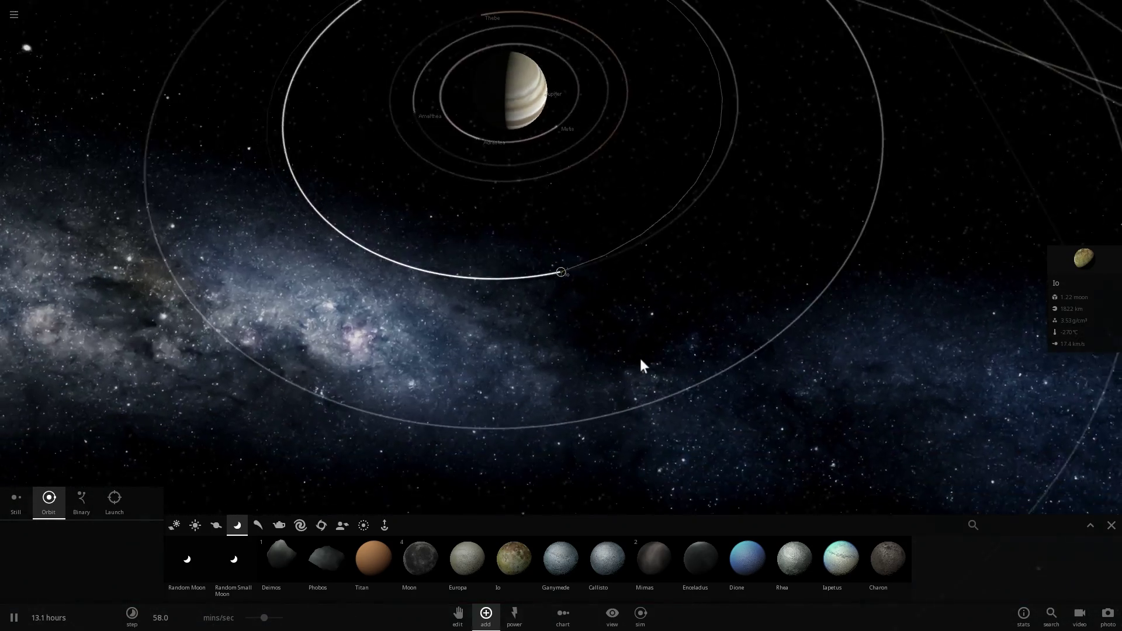
pyautogui.moveTo(633, 355); pyautogui.dragTo(597, 285)
pyautogui.scroll(2, 592, 288)
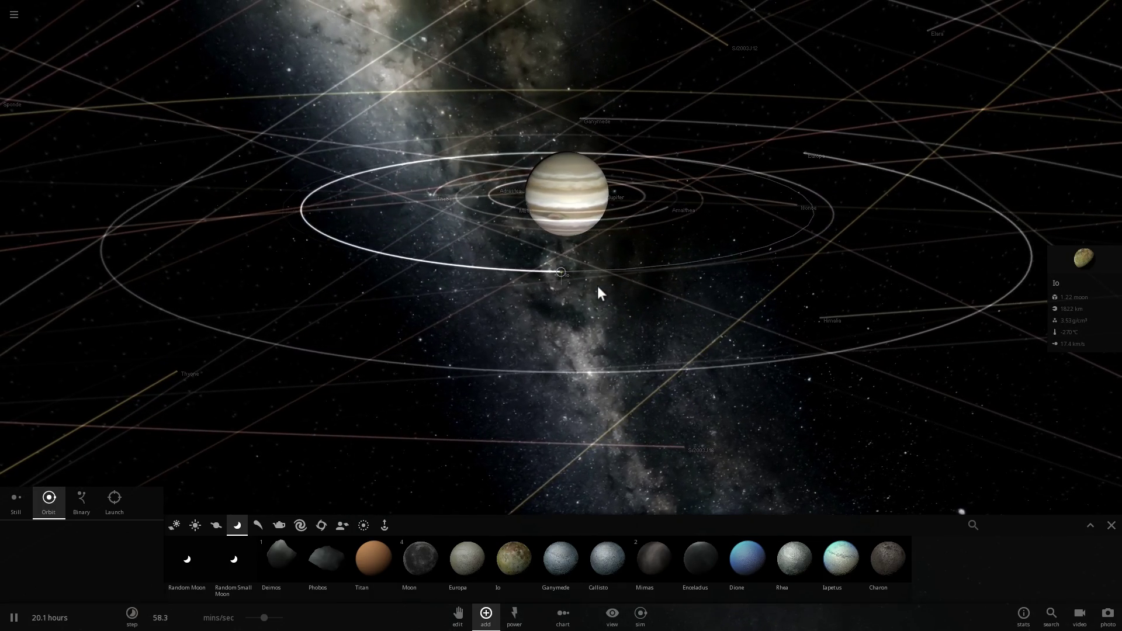
pyautogui.moveTo(727, 271); pyautogui.dragTo(611, 267)
pyautogui.scroll(5, 611, 268)
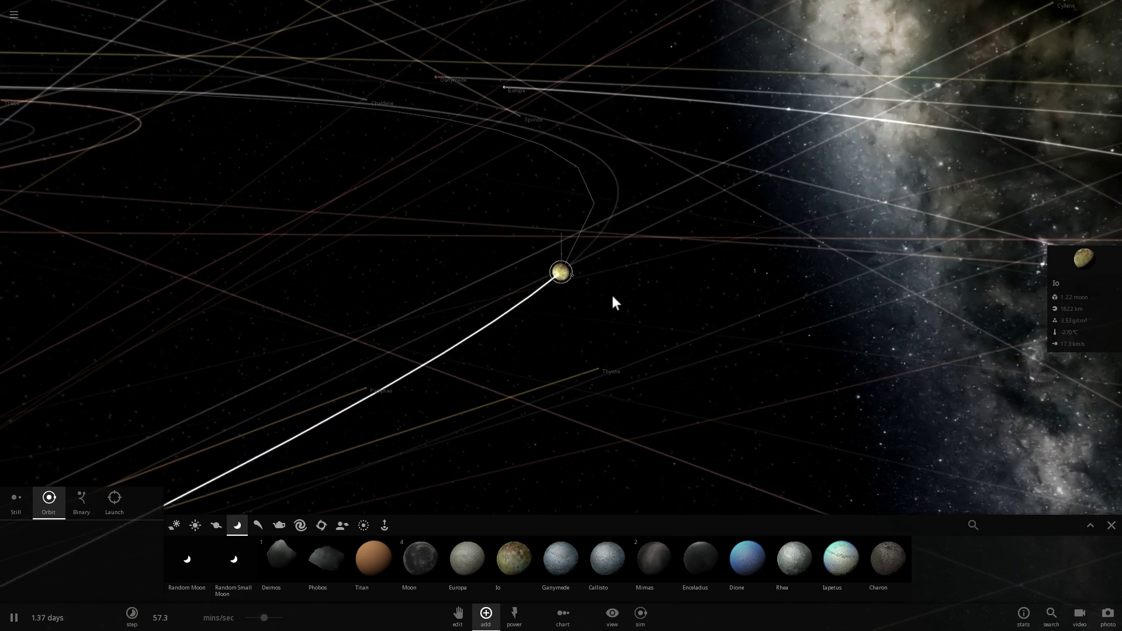
pyautogui.moveTo(661, 294); pyautogui.dragTo(439, 349)
pyautogui.scroll(-3, 425, 267)
pyautogui.scroll(-3, 437, 307)
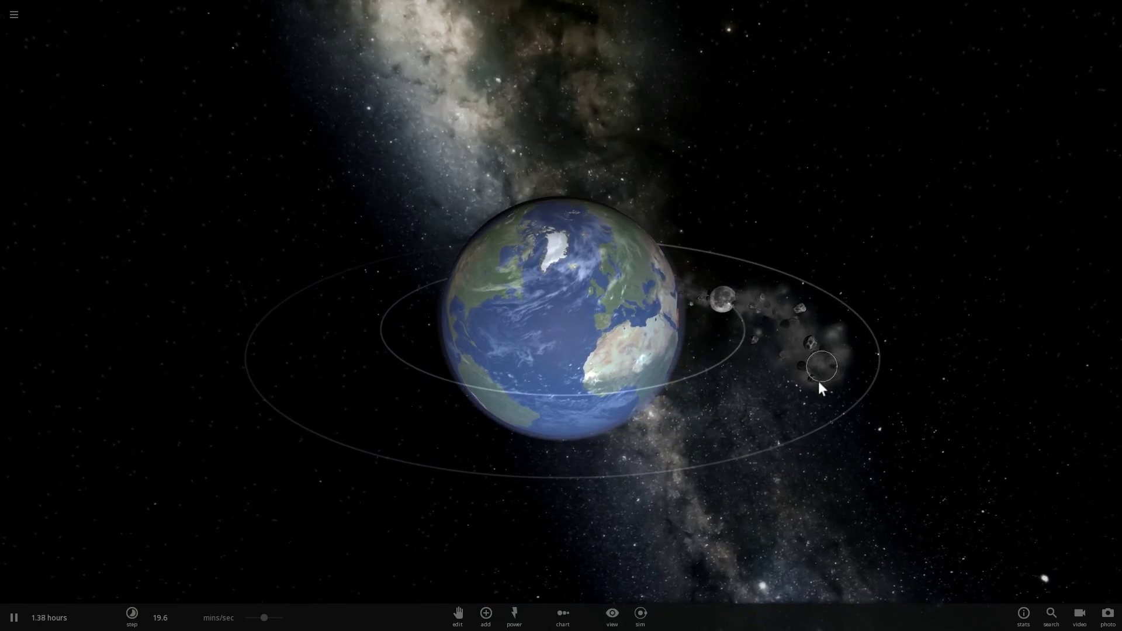
# - Examine the close moons and collision debris orbiting Earth from several angles, and select the Moon
pyautogui.moveTo(687, 409); pyautogui.dragTo(769, 366)
pyautogui.scroll(-3, 770, 402)
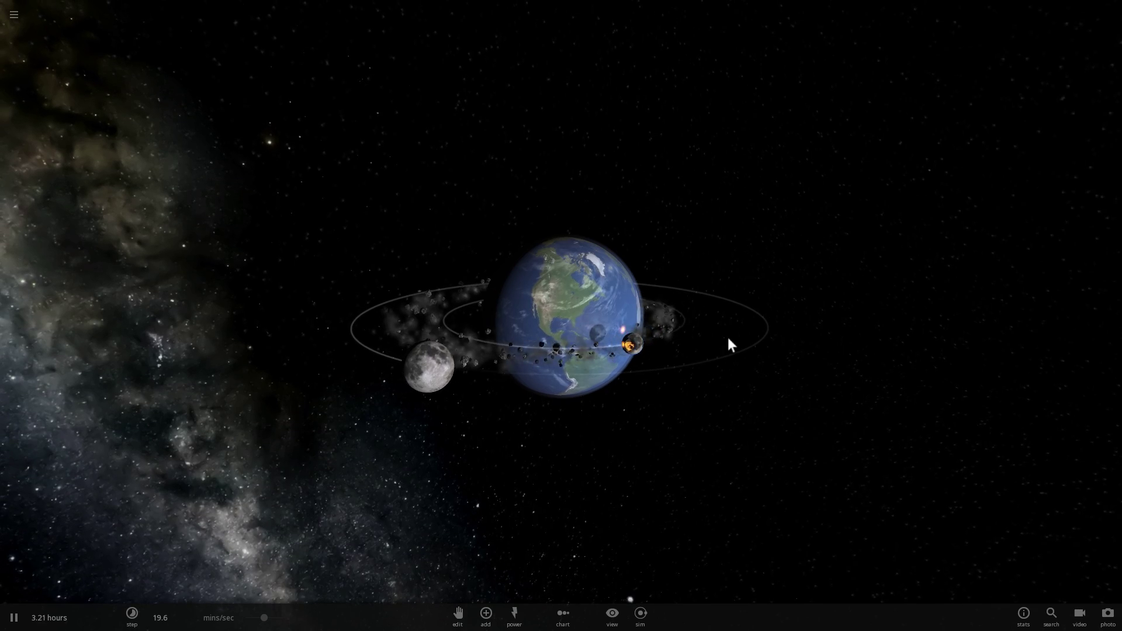
pyautogui.moveTo(619, 374); pyautogui.dragTo(484, 349)
pyautogui.scroll(3, 557, 351)
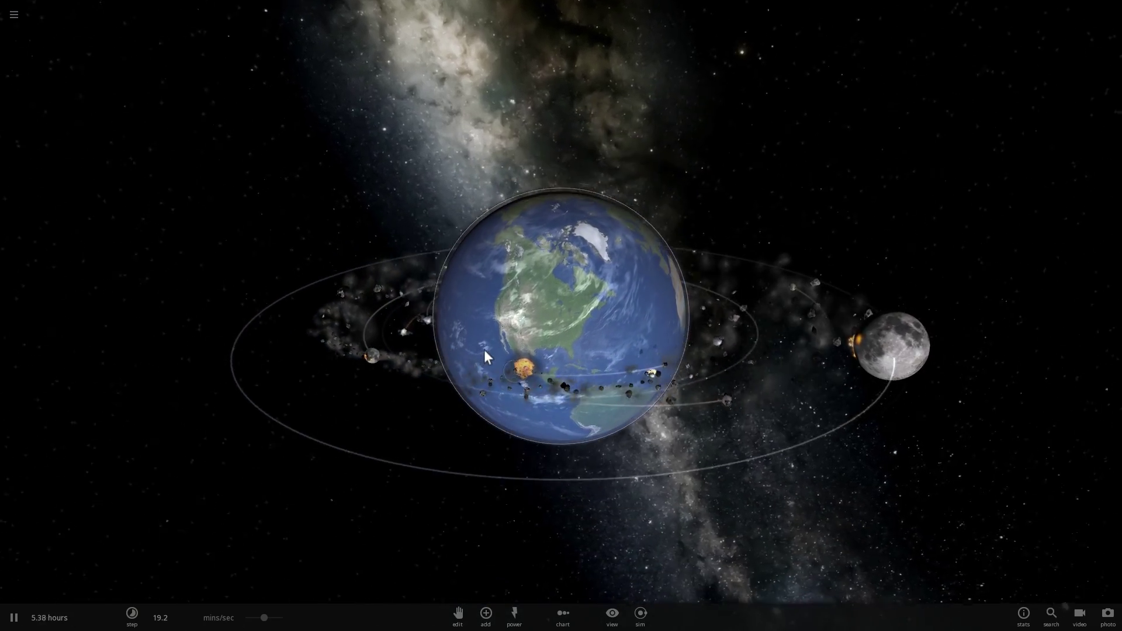
pyautogui.scroll(2, 629, 341)
pyautogui.click(593, 304)
pyautogui.moveTo(594, 303); pyautogui.dragTo(682, 335)
pyautogui.scroll(-2, 518, 277)
pyautogui.click(442, 208)
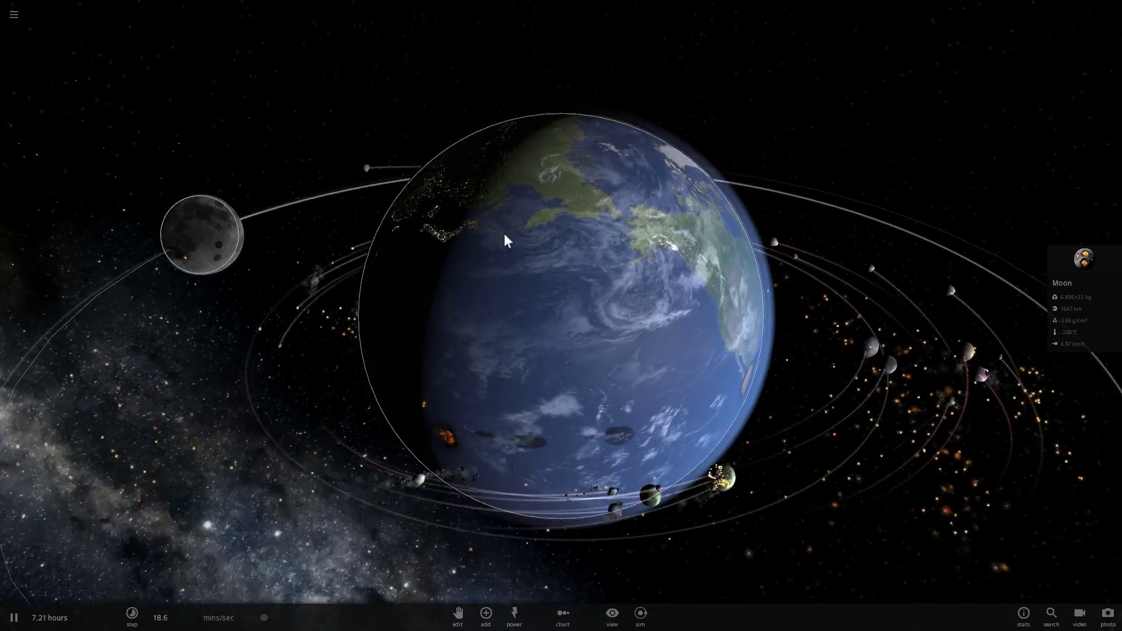
pyautogui.moveTo(504, 233); pyautogui.dragTo(493, 248)
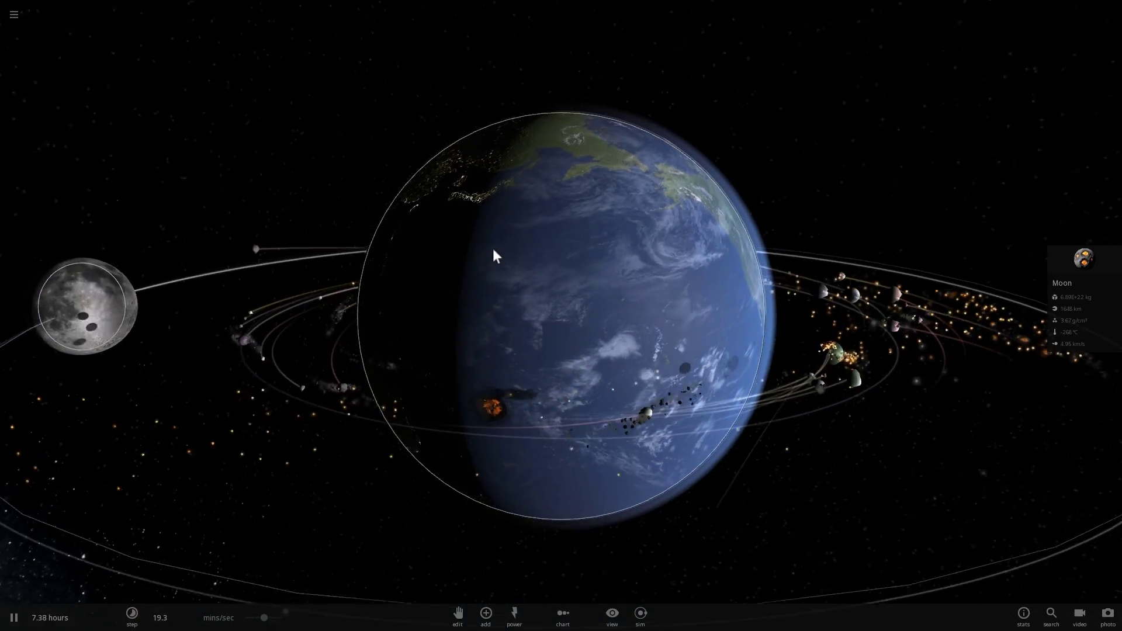
pyautogui.scroll(-2, 601, 280)
pyautogui.moveTo(607, 285); pyautogui.dragTo(535, 281)
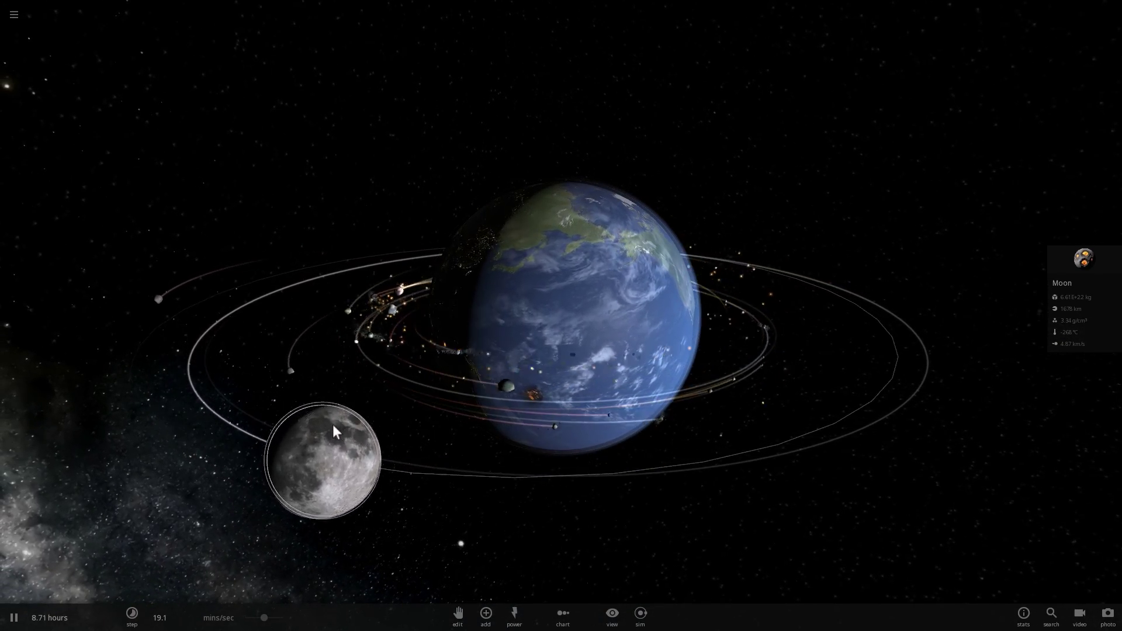
# - Browse the existing simulations matching "moon" while the Earth simulation keeps running
pyautogui.click(9, 17)
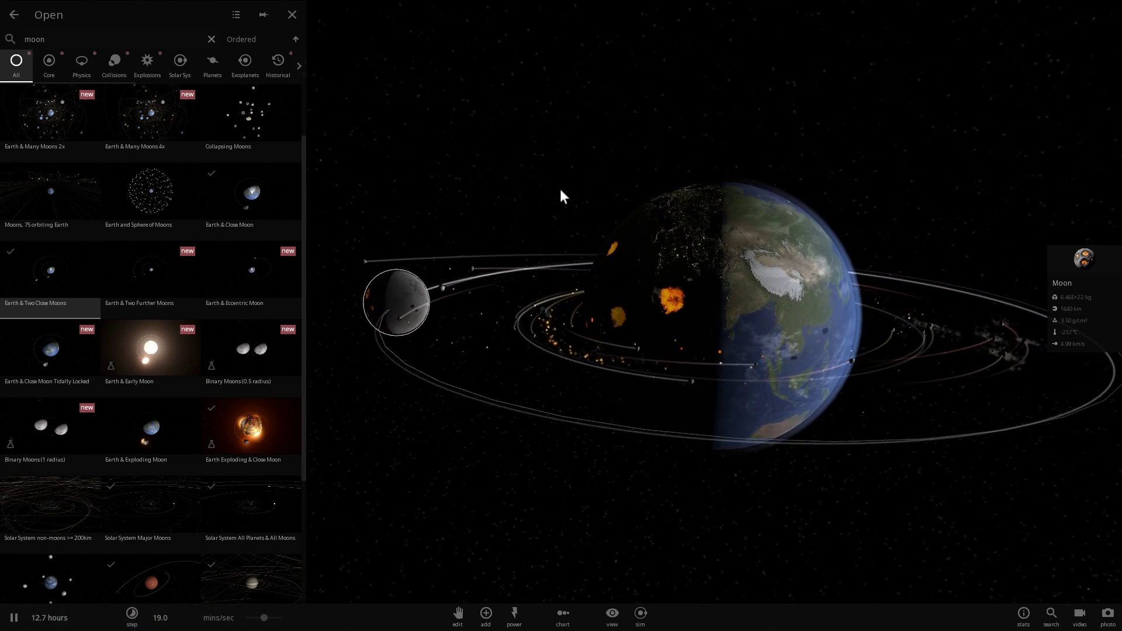
pyautogui.press('space')
pyautogui.press('space')
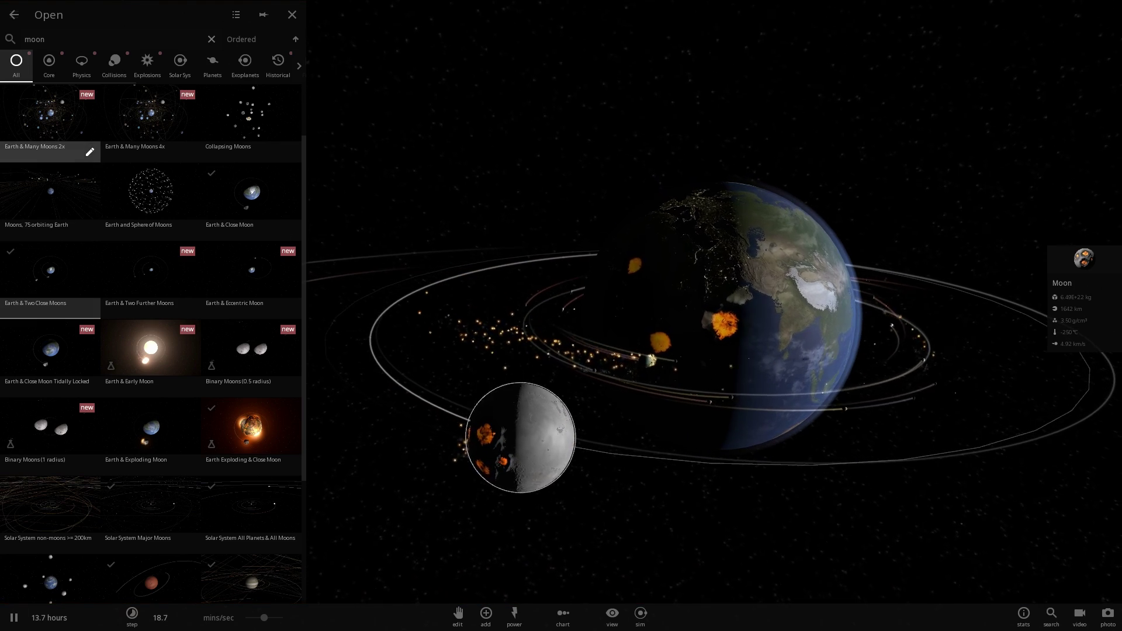
# - Open another existing simulation containing Earth and launch Mars at the planet with a velocity of 10.0 km/s
pyautogui.click(14, 17)
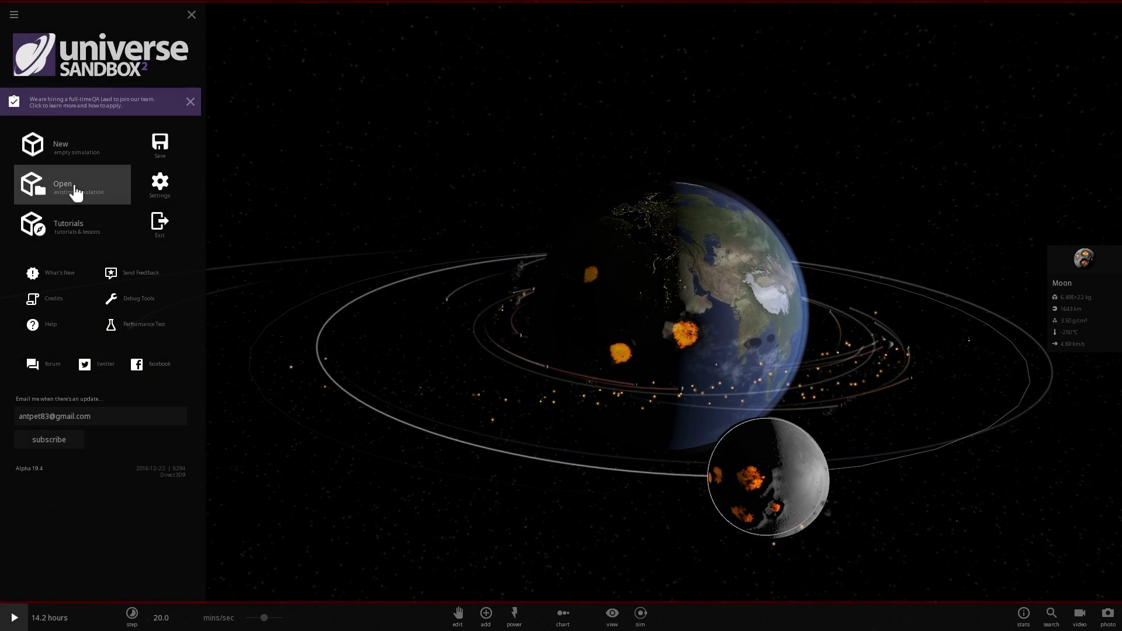
pyautogui.click(75, 185)
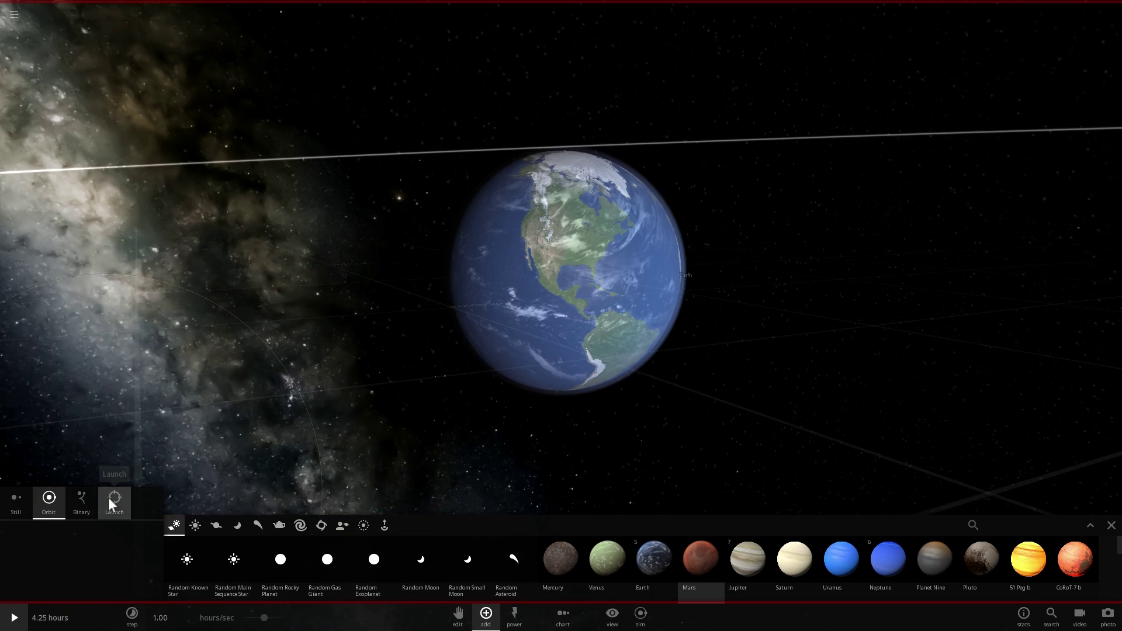
pyautogui.click(114, 497)
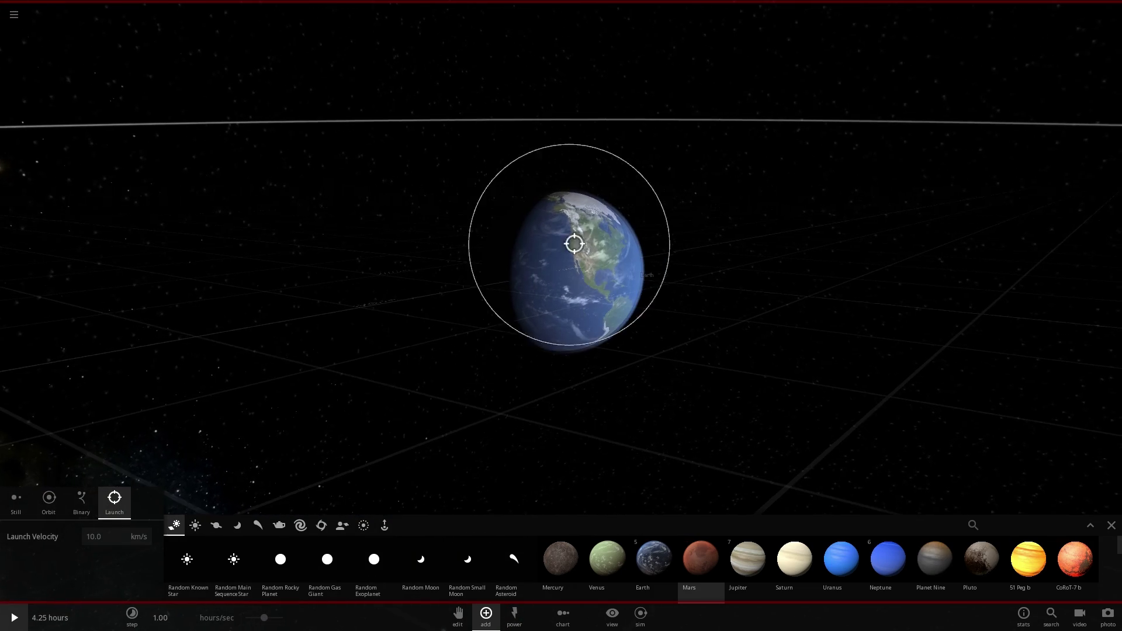
pyautogui.click(571, 255)
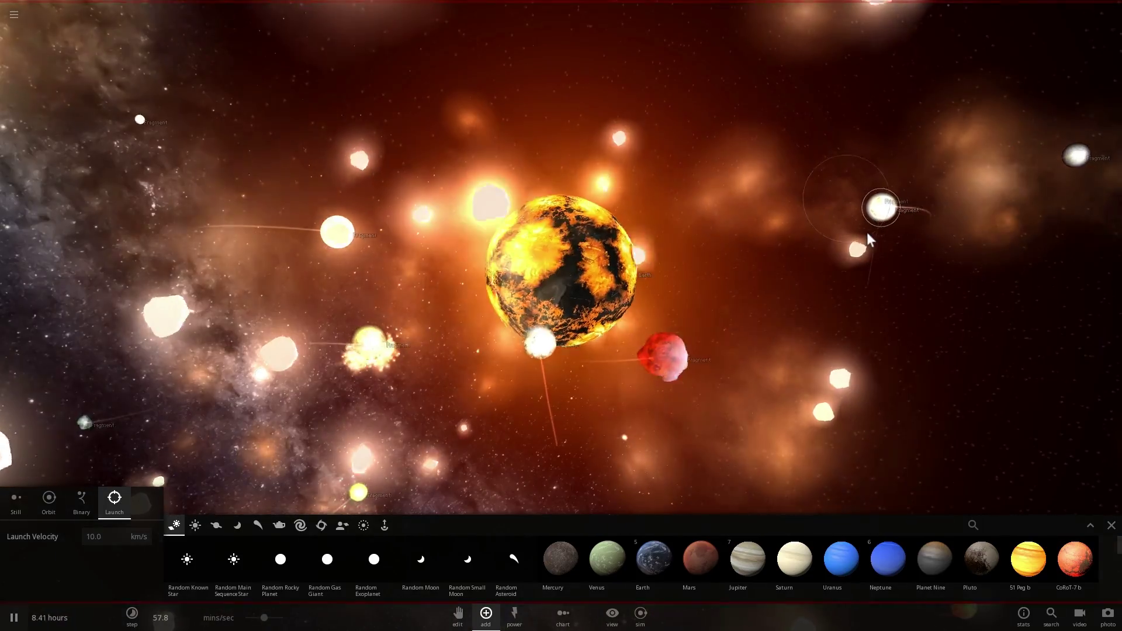
pyautogui.scroll(-3, 757, 278)
pyautogui.moveTo(757, 278); pyautogui.dragTo(668, 288)
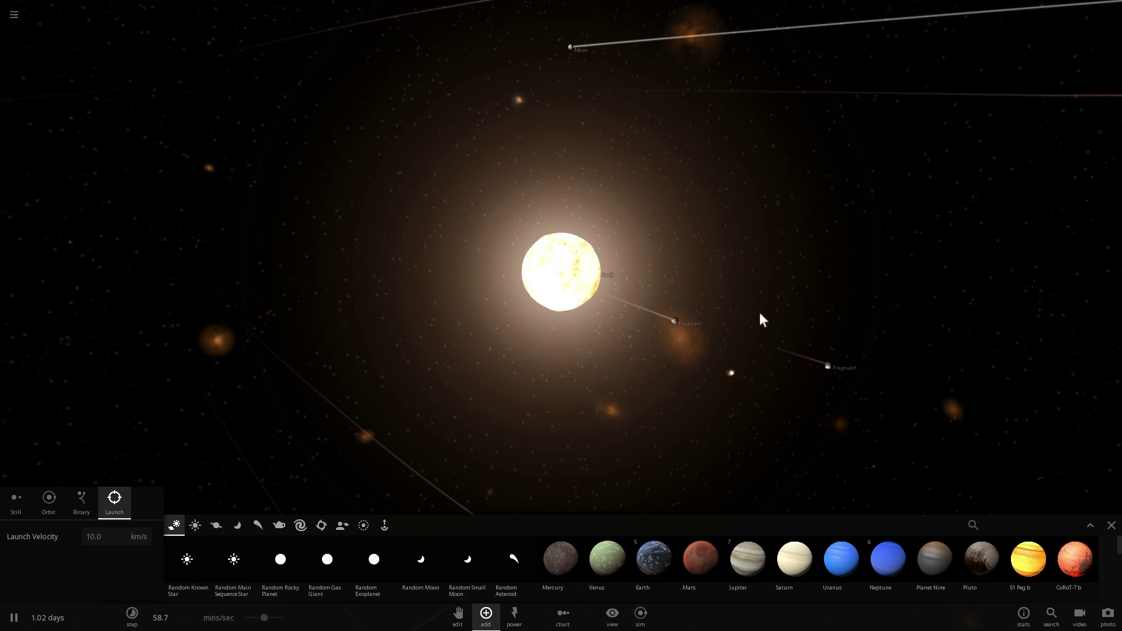
# - Start a new empty simulation and add a random rocky planet at the centre of the view
pyautogui.click(15, 17)
pyautogui.click(47, 114)
pyautogui.click(486, 615)
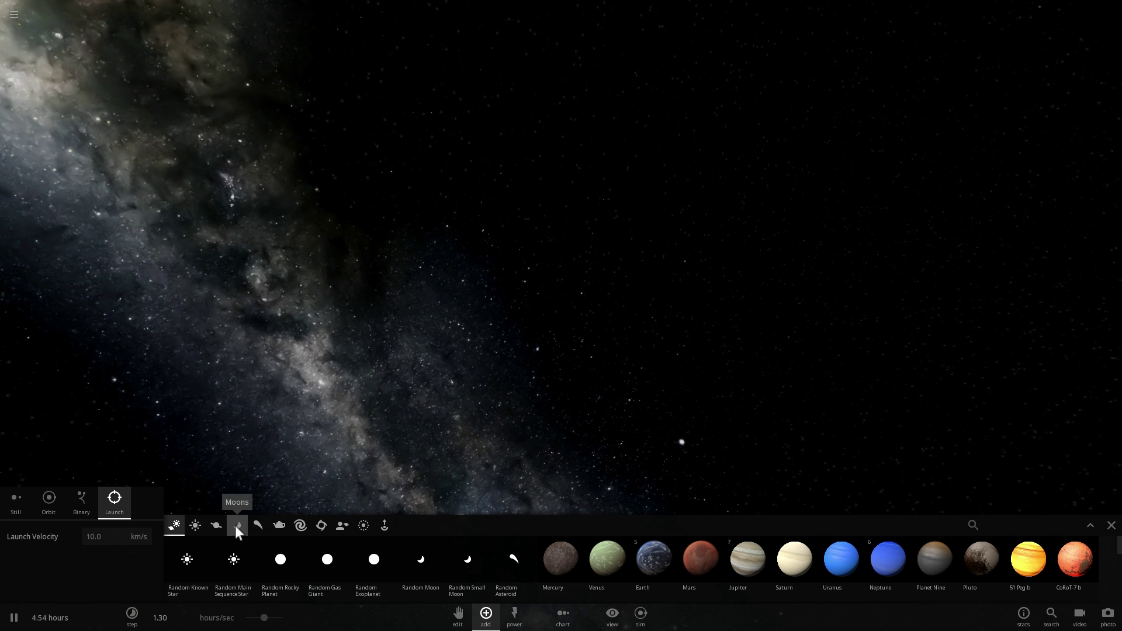
pyautogui.click(214, 531)
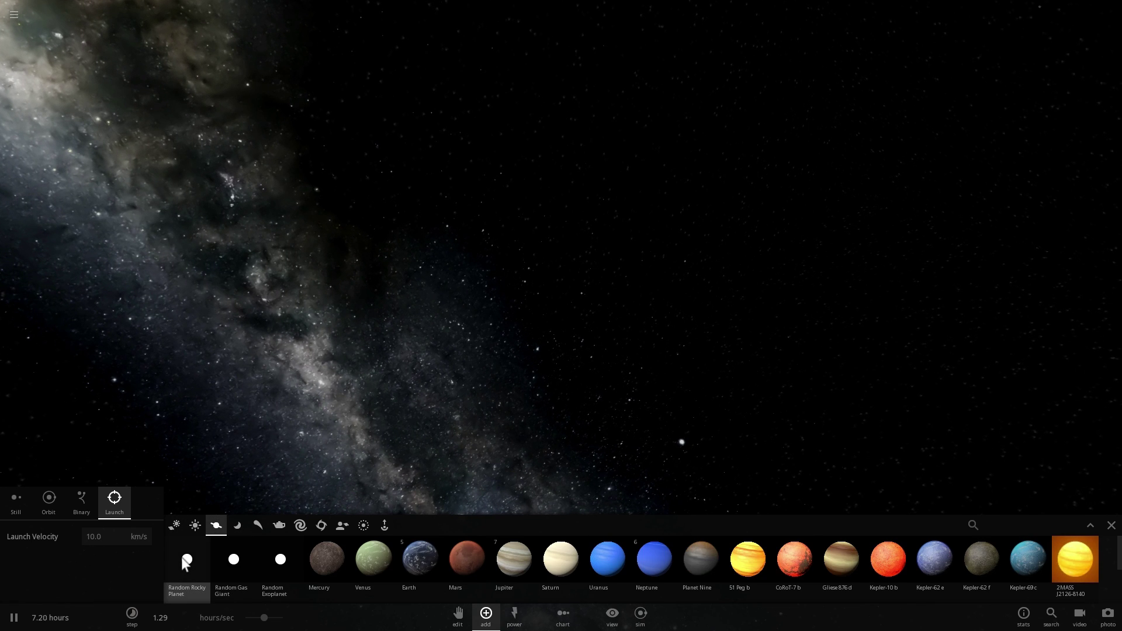
pyautogui.click(536, 272)
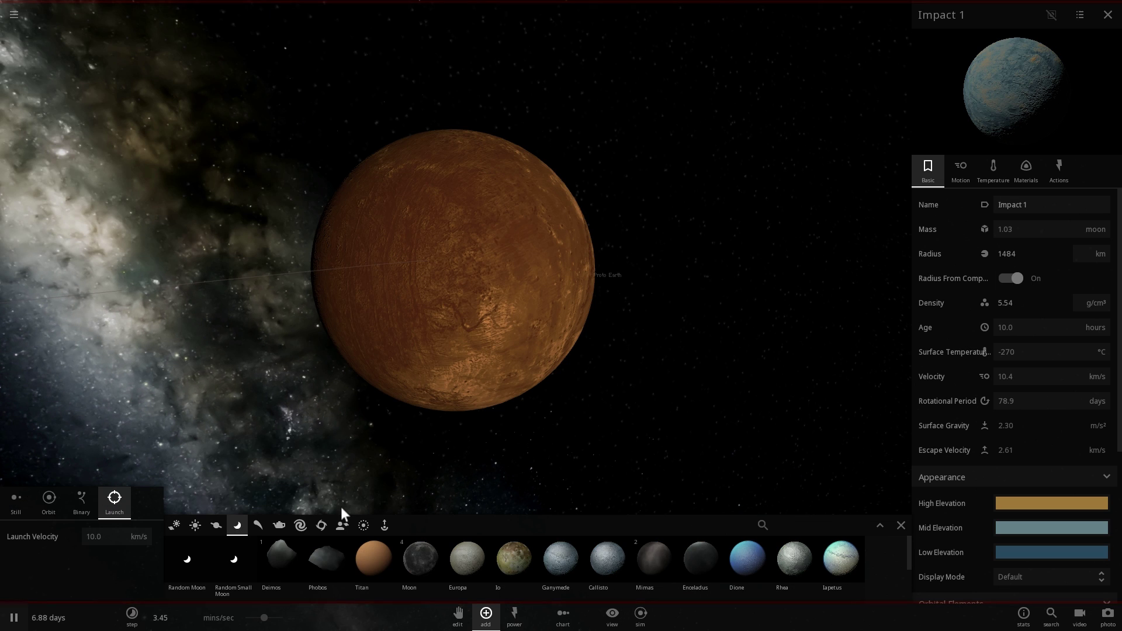
# - Close the object catalogue, pause the simulation and focus on Impact 1 in front of Proto Earth
pyautogui.click(900, 525)
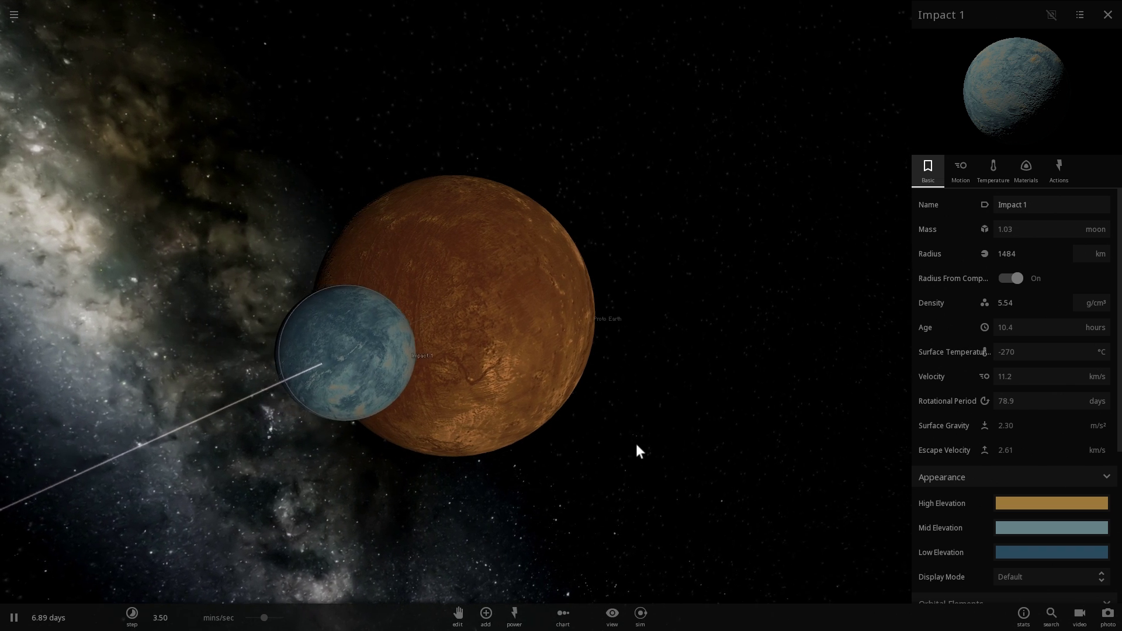
pyautogui.press('space')
pyautogui.doubleClick(411, 331)
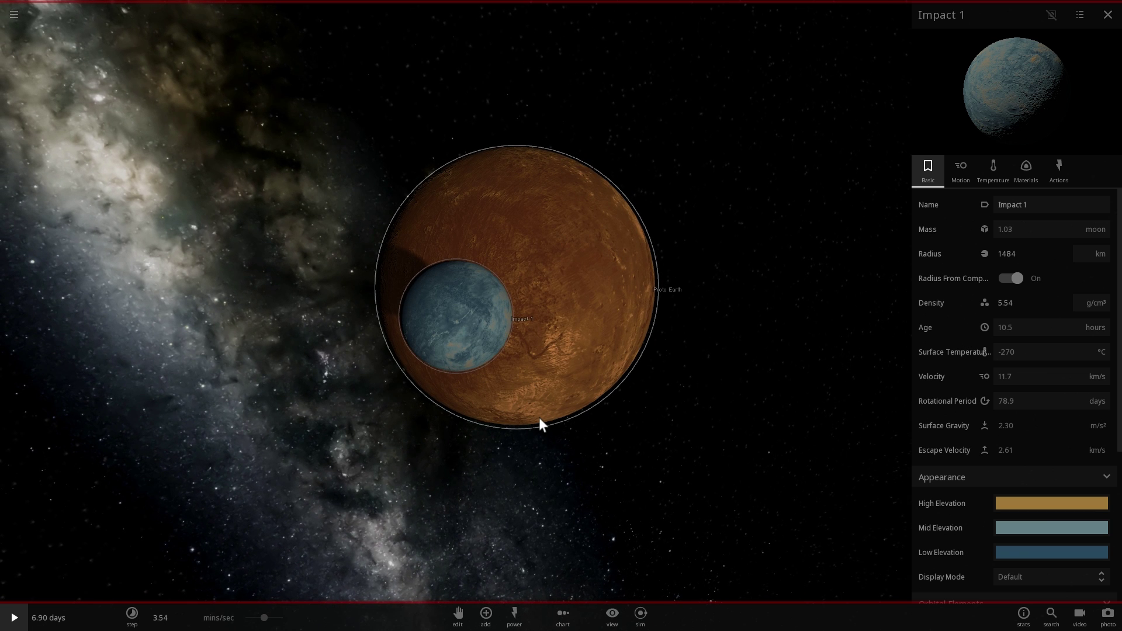
# - Run the simulation so Impact 1 collides with Proto Earth, view the fragments from another side, and pause it
pyautogui.press('space')
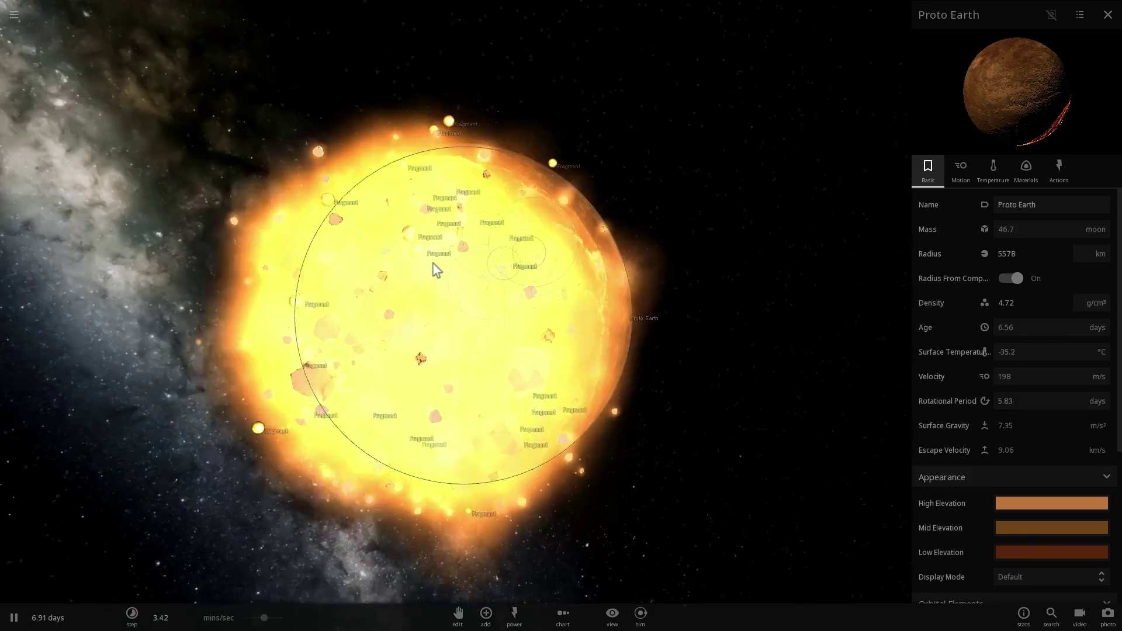
pyautogui.moveTo(433, 264); pyautogui.dragTo(350, 274)
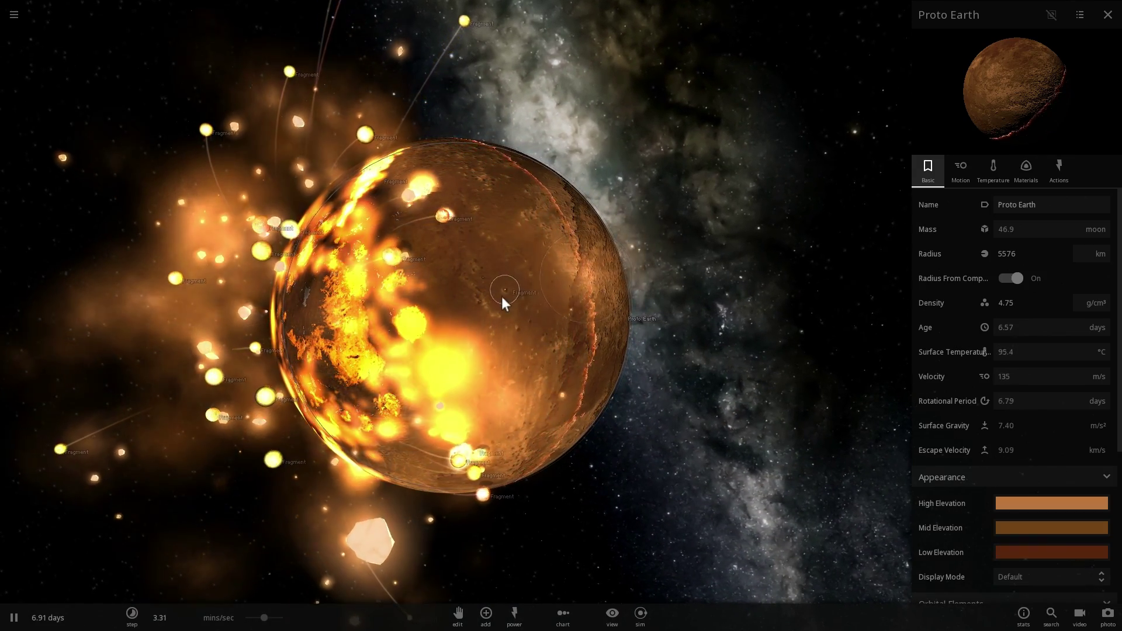
pyautogui.press('space')
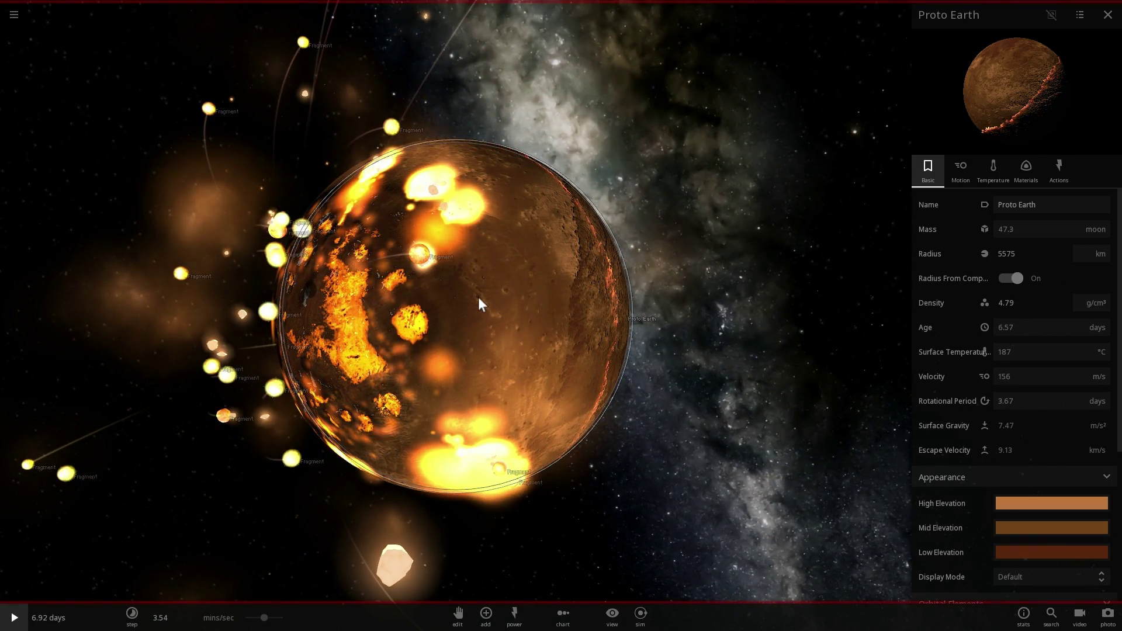
pyautogui.press('space')
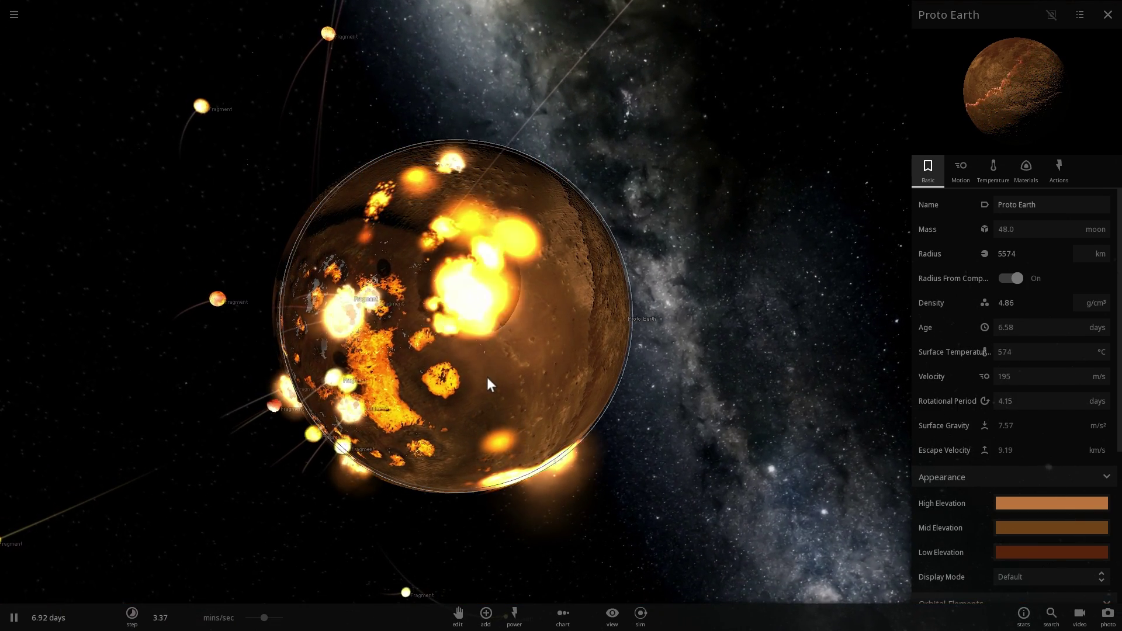
pyautogui.press('space')
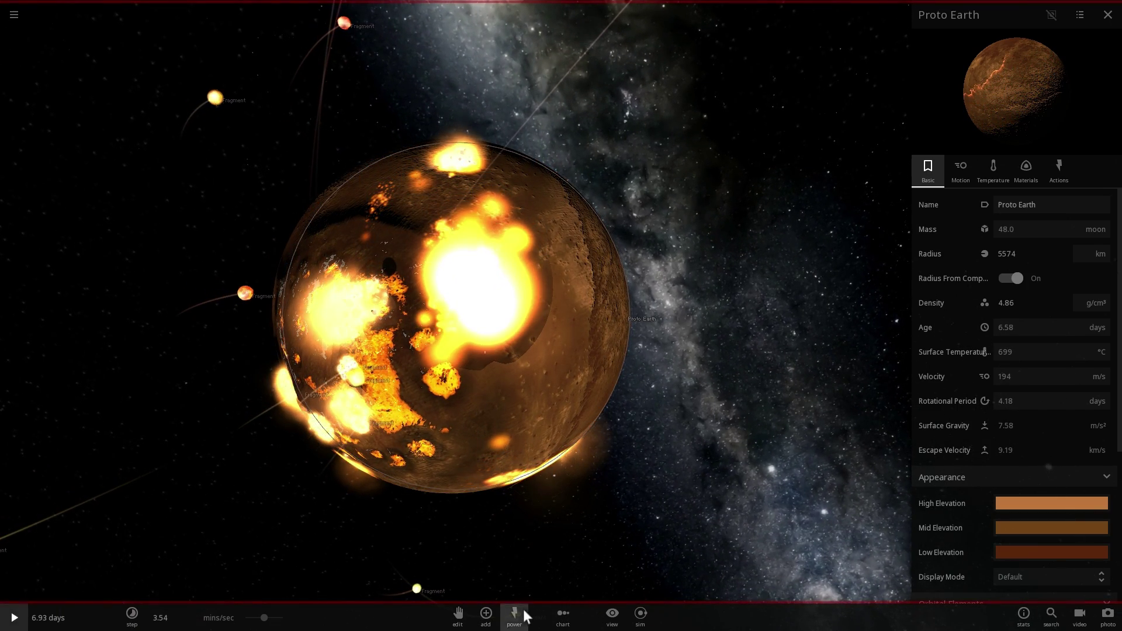
# - Add a Saturn-preset torus ring of 2500 yellow silicate particles around Proto Earth, resume the simulation and close the advanced settings
pyautogui.click(485, 613)
pyautogui.press('space')
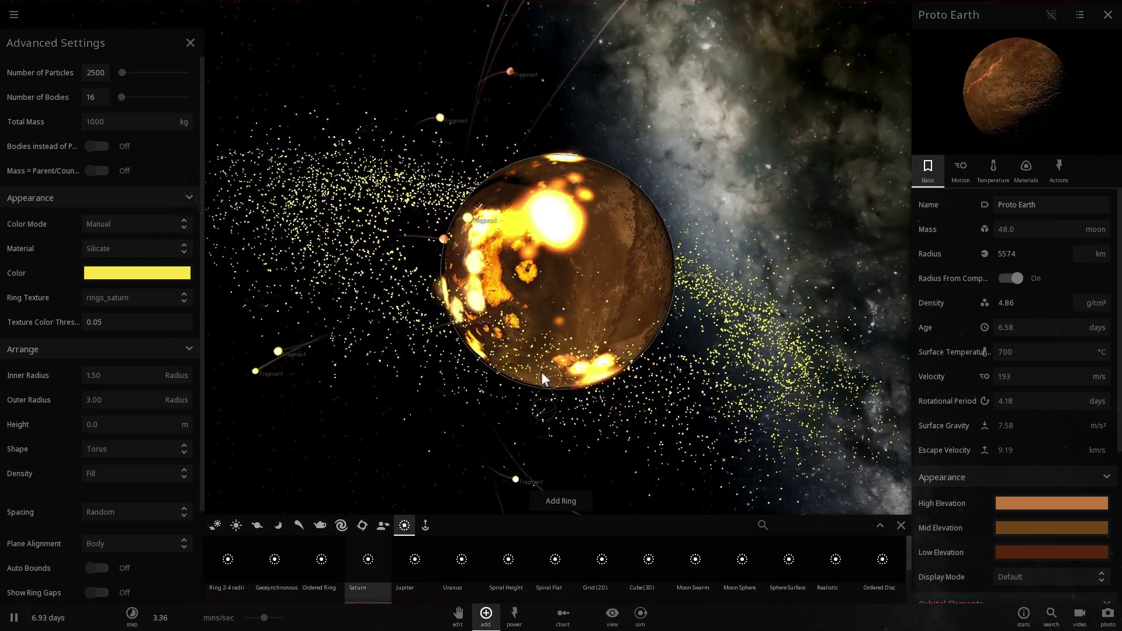
pyautogui.click(191, 43)
# - Examine the particle ring and the falling fragments around Proto Earth from several angles and distances while the simulation runs
pyautogui.scroll(3, 519, 321)
pyautogui.moveTo(469, 347); pyautogui.dragTo(444, 335)
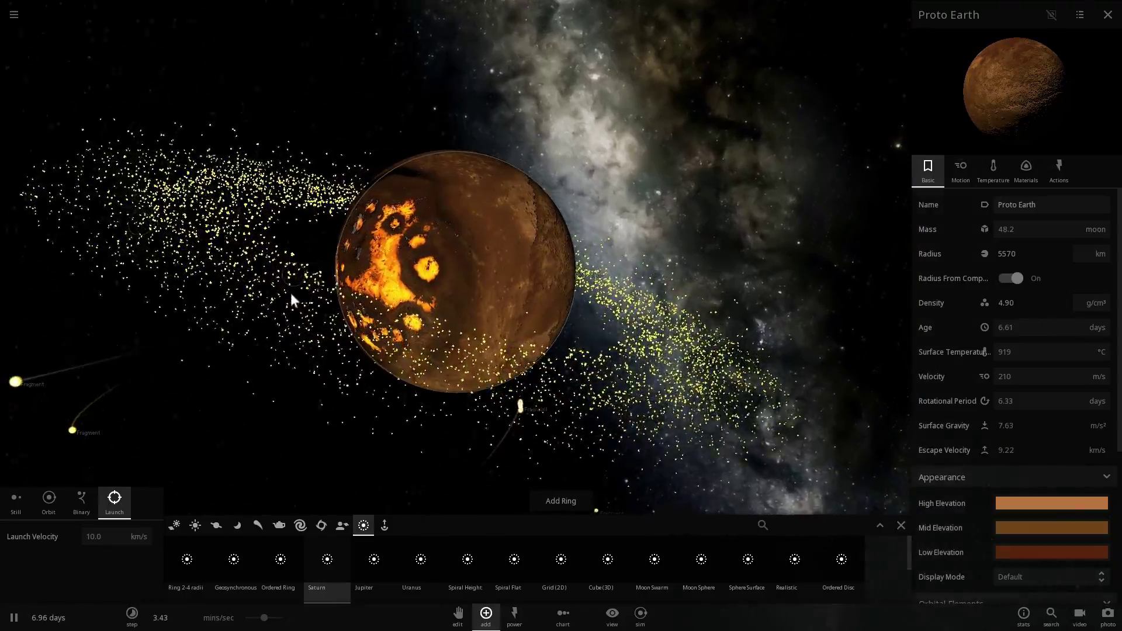
pyautogui.moveTo(291, 294); pyautogui.dragTo(257, 325)
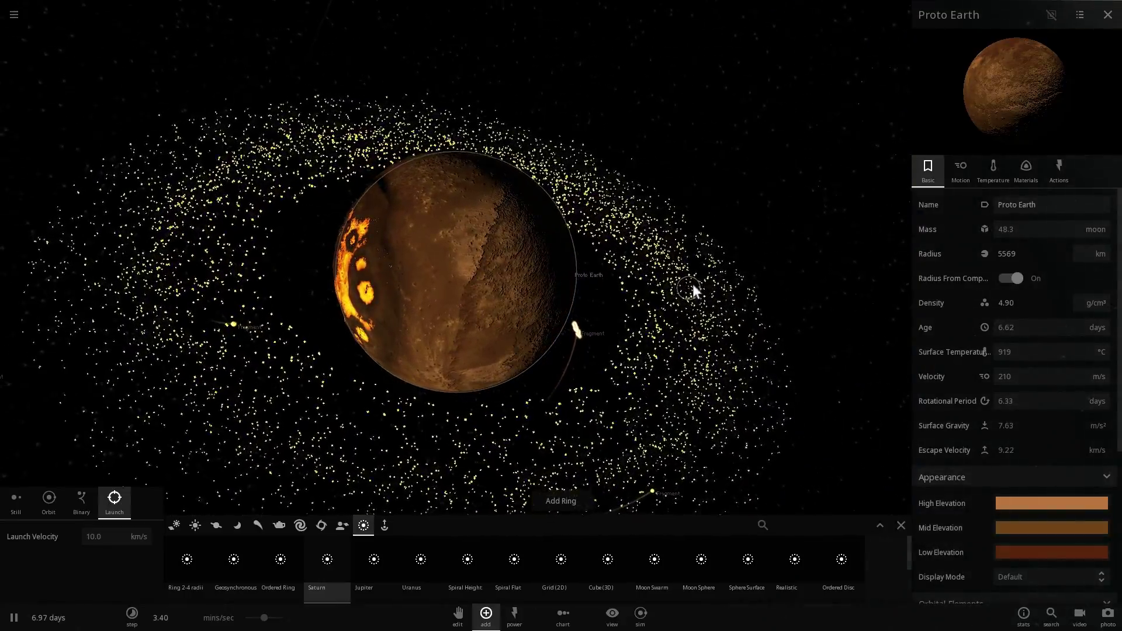
pyautogui.moveTo(693, 285); pyautogui.dragTo(578, 258)
pyautogui.scroll(5, 560, 292)
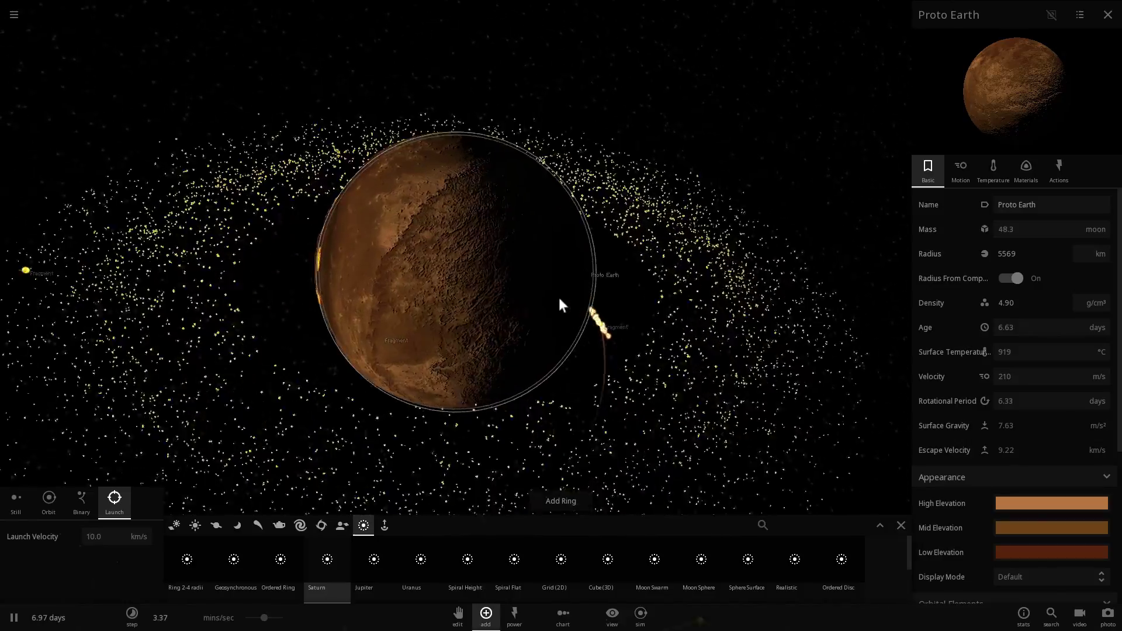
pyautogui.scroll(-5, 517, 301)
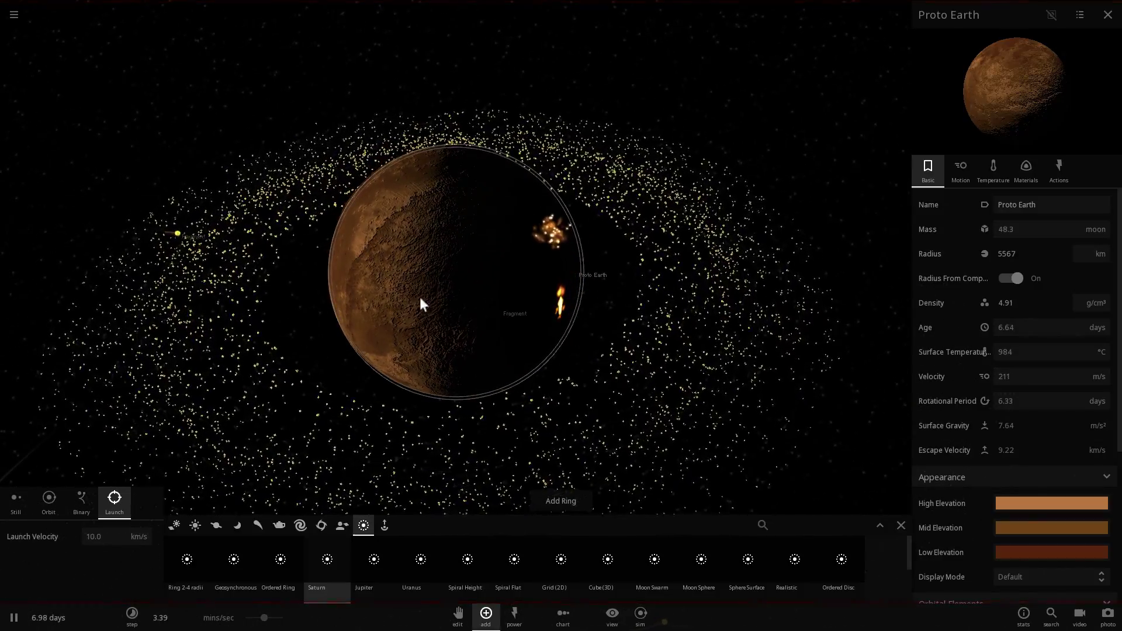
pyautogui.moveTo(677, 290); pyautogui.dragTo(646, 268)
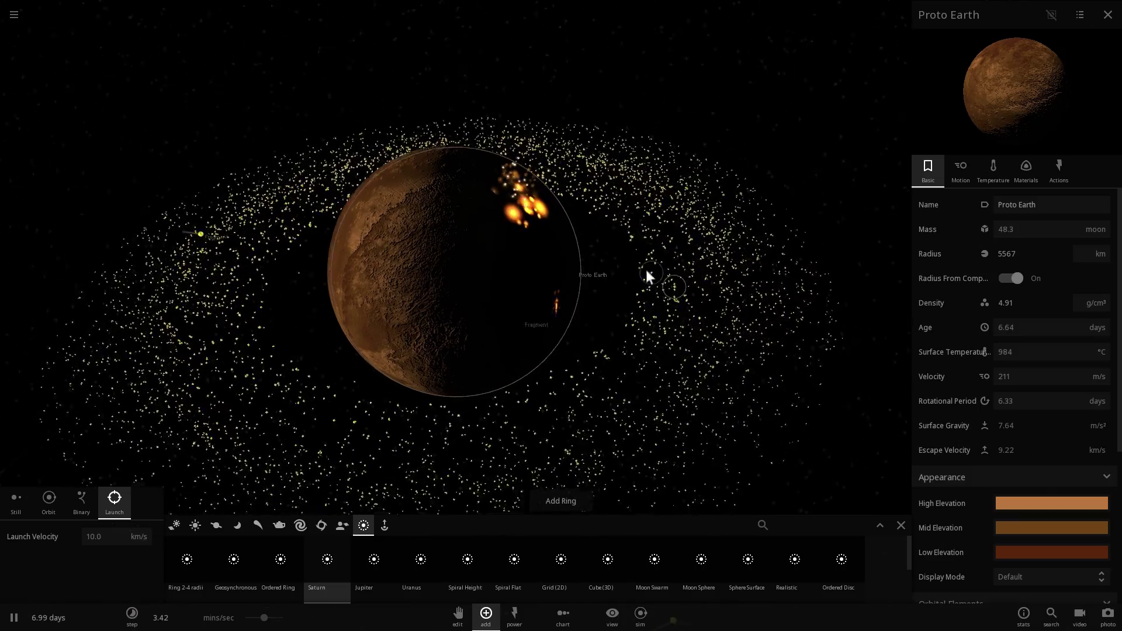
pyautogui.scroll(-3, 450, 292)
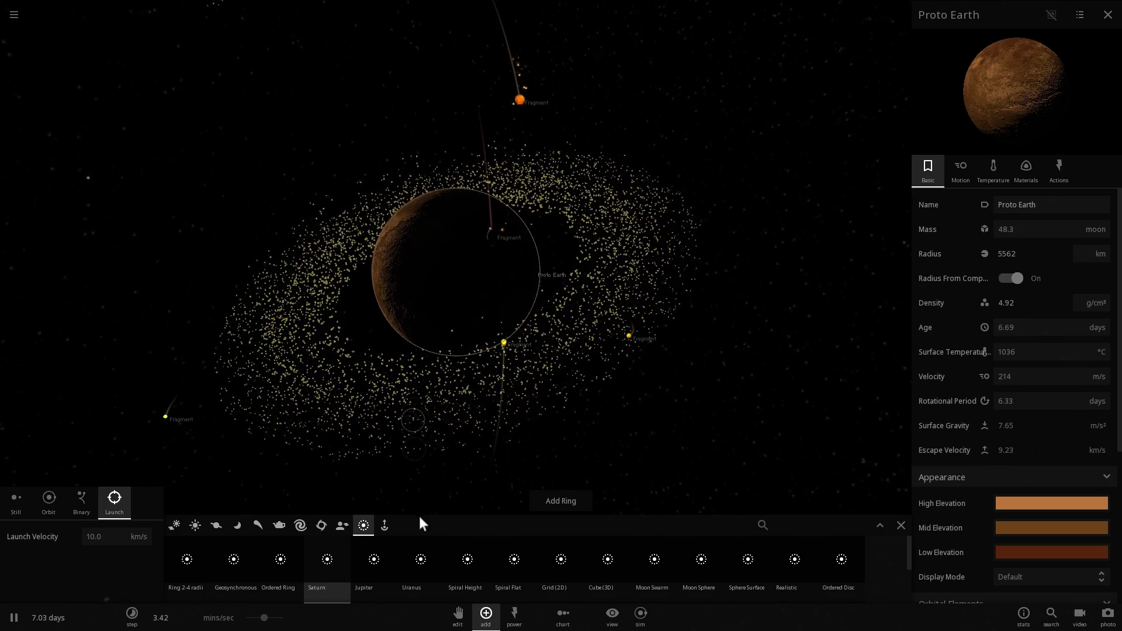
# - Add a ring of 5 Moon bodies instead of particles around Proto Earth, between 2.50 and 3.30 radii, and inspect their orbits
pyautogui.press('space')
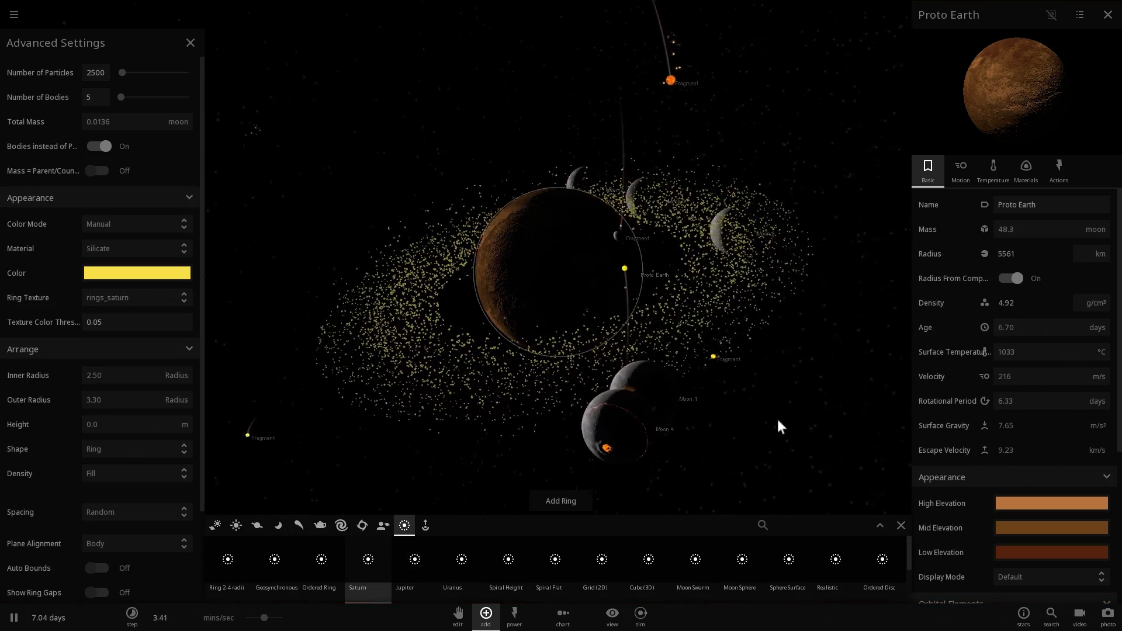
pyautogui.scroll(-3, 756, 360)
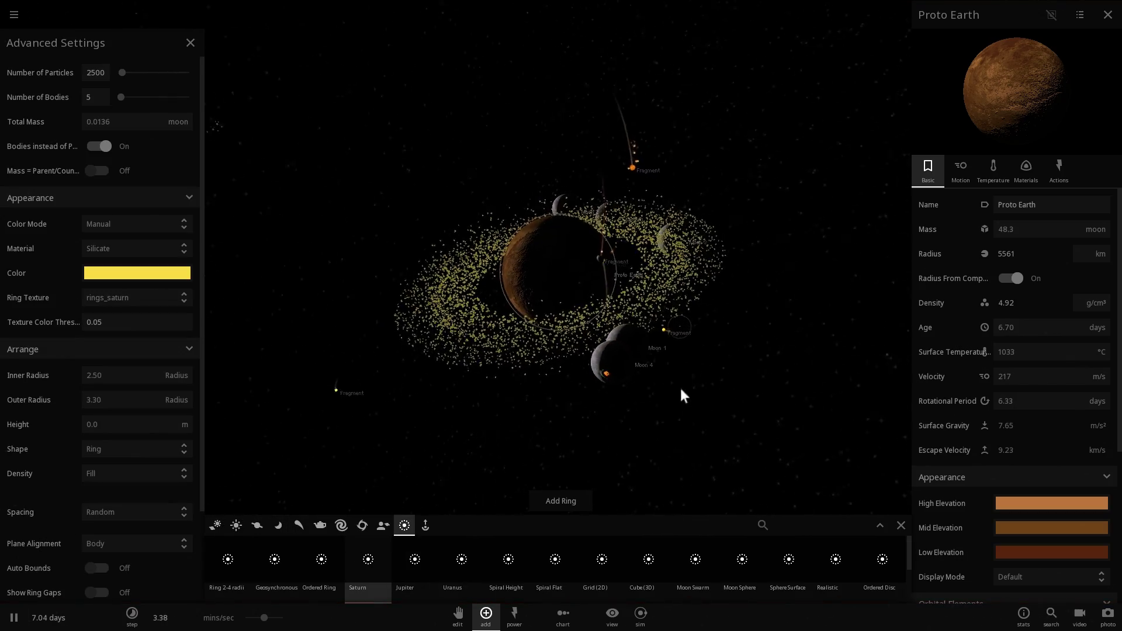
pyautogui.moveTo(582, 395); pyautogui.dragTo(706, 362)
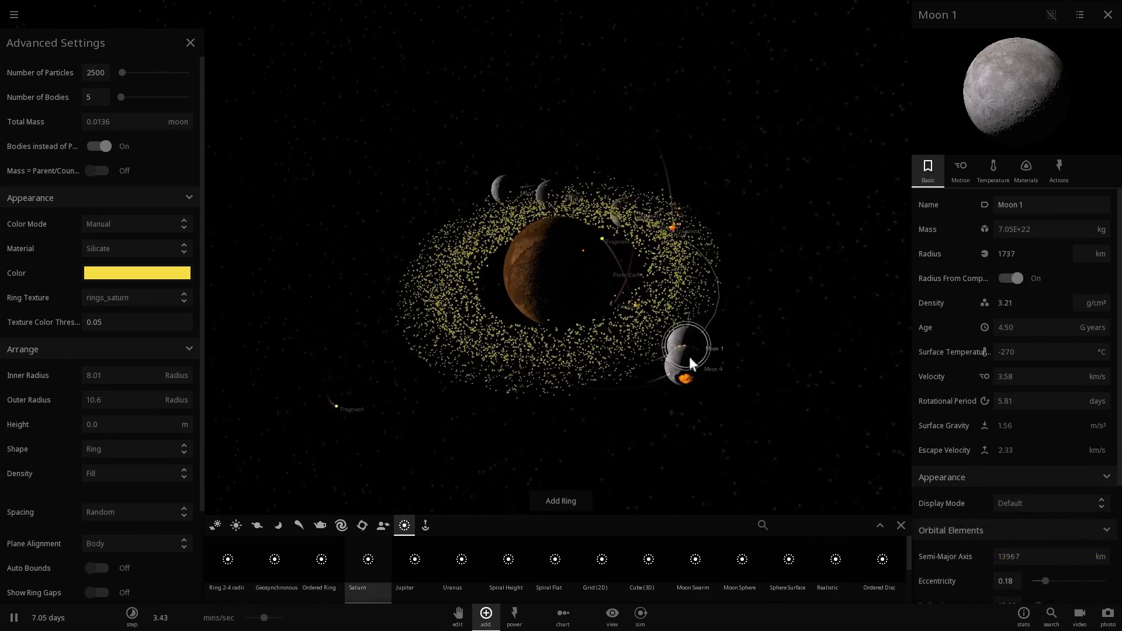
pyautogui.scroll(3, 689, 357)
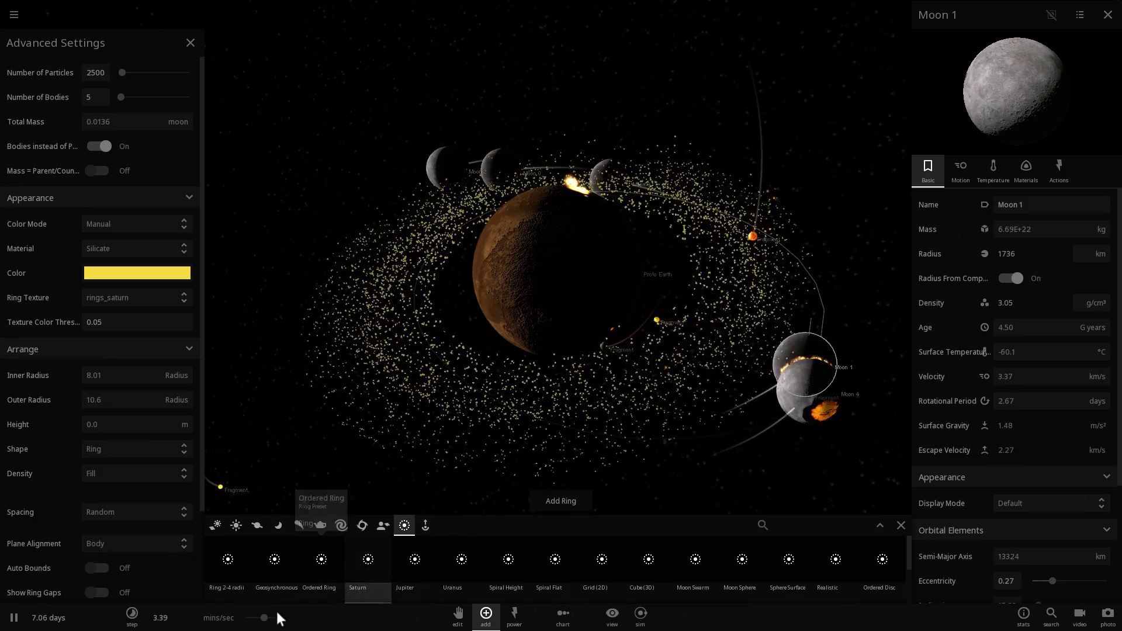
# - Raise the simulation speed to about 20.1 mins/sec and watch the moons collide with the interface temporarily hidden
pyautogui.moveTo(266, 617); pyautogui.dragTo(281, 618)
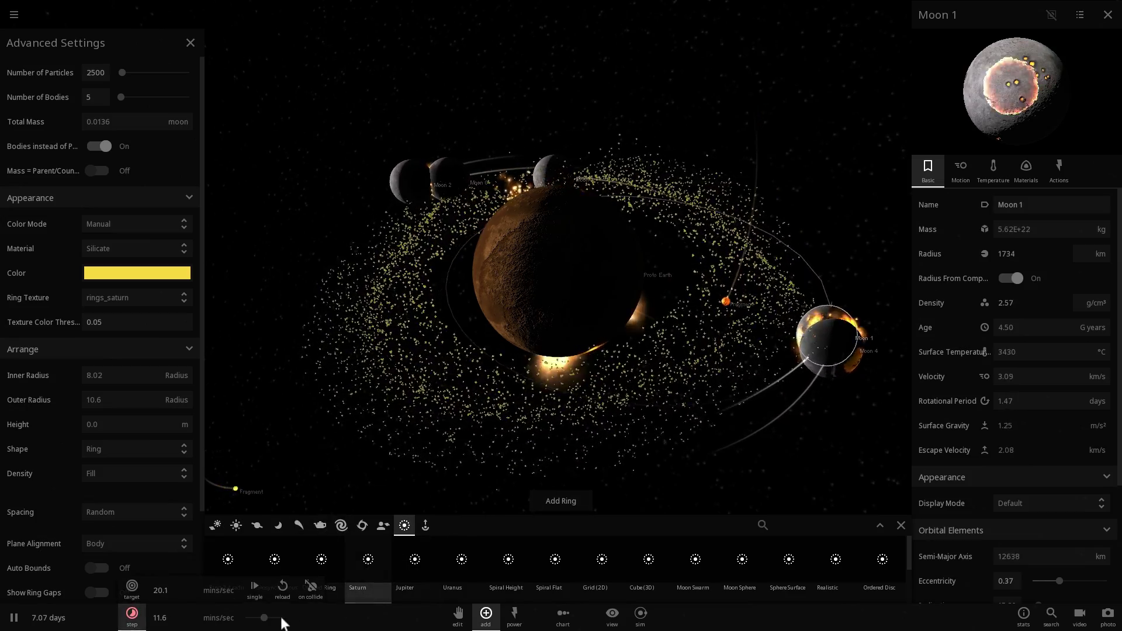
pyautogui.press('h')
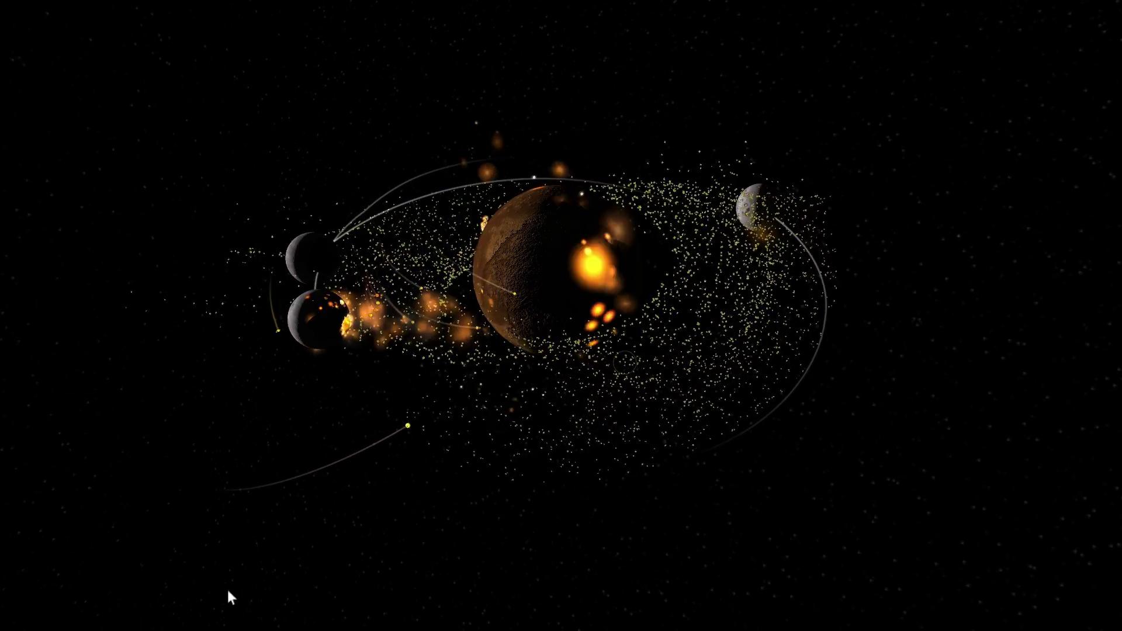
pyautogui.press('h')
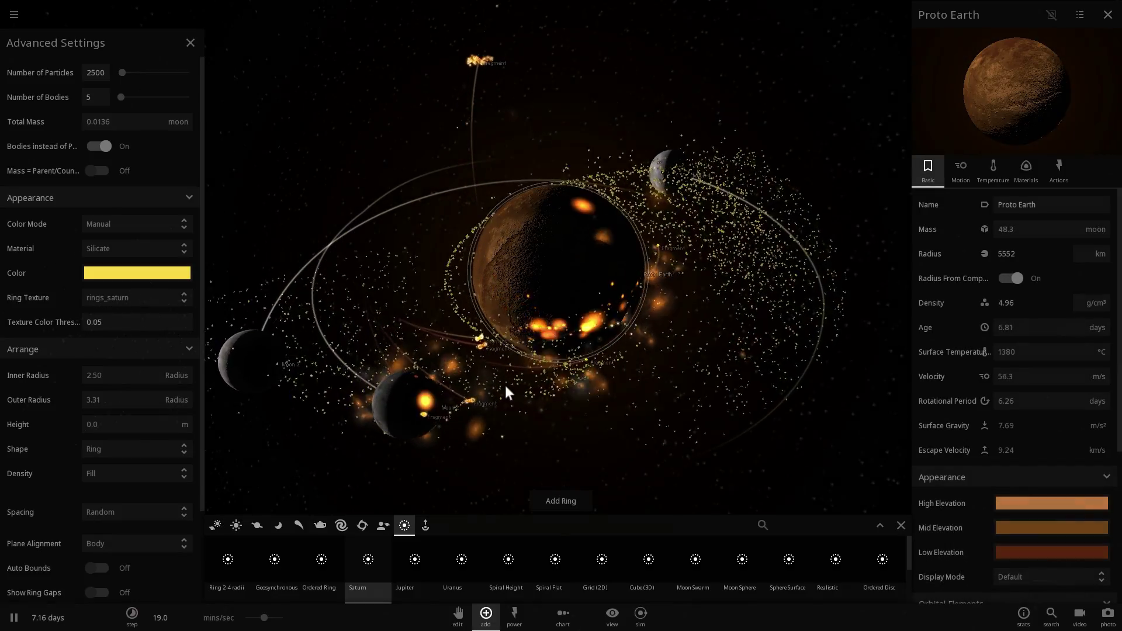